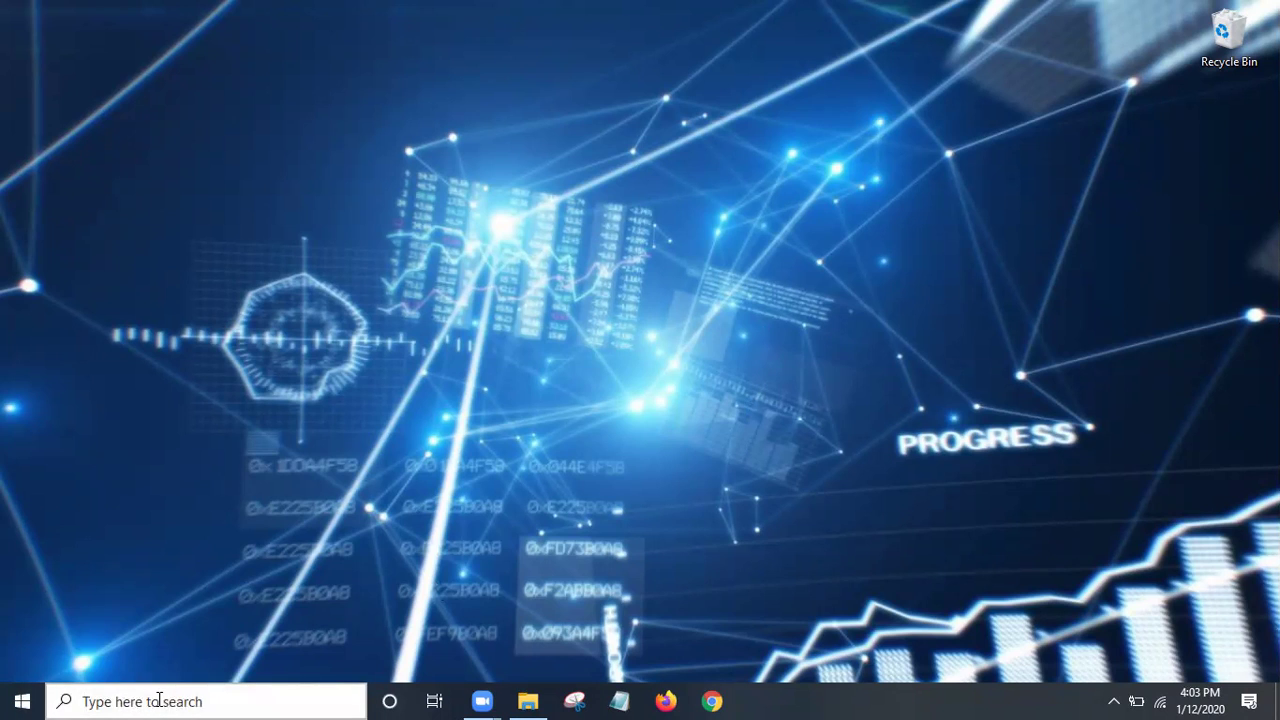
- Search Windows for %temp% using the Search entry in the Win+X menu
right_click(30, 698)
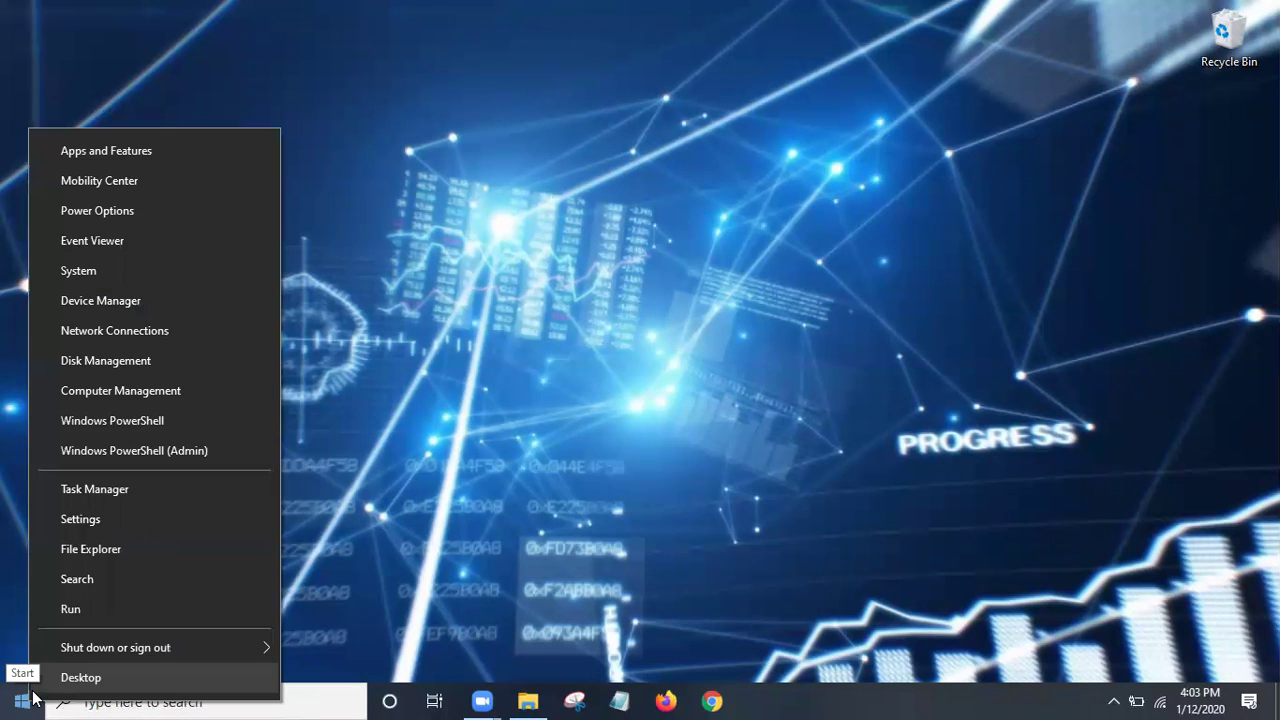
click(68, 582)
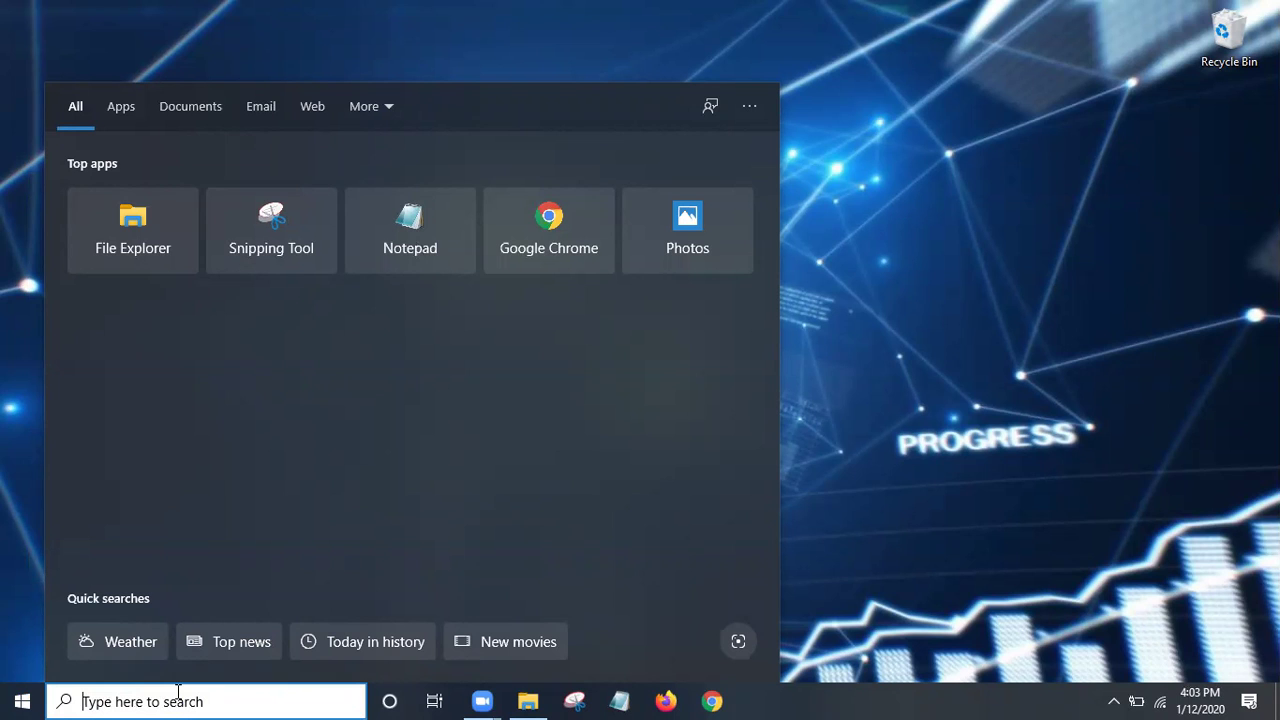
text(%)
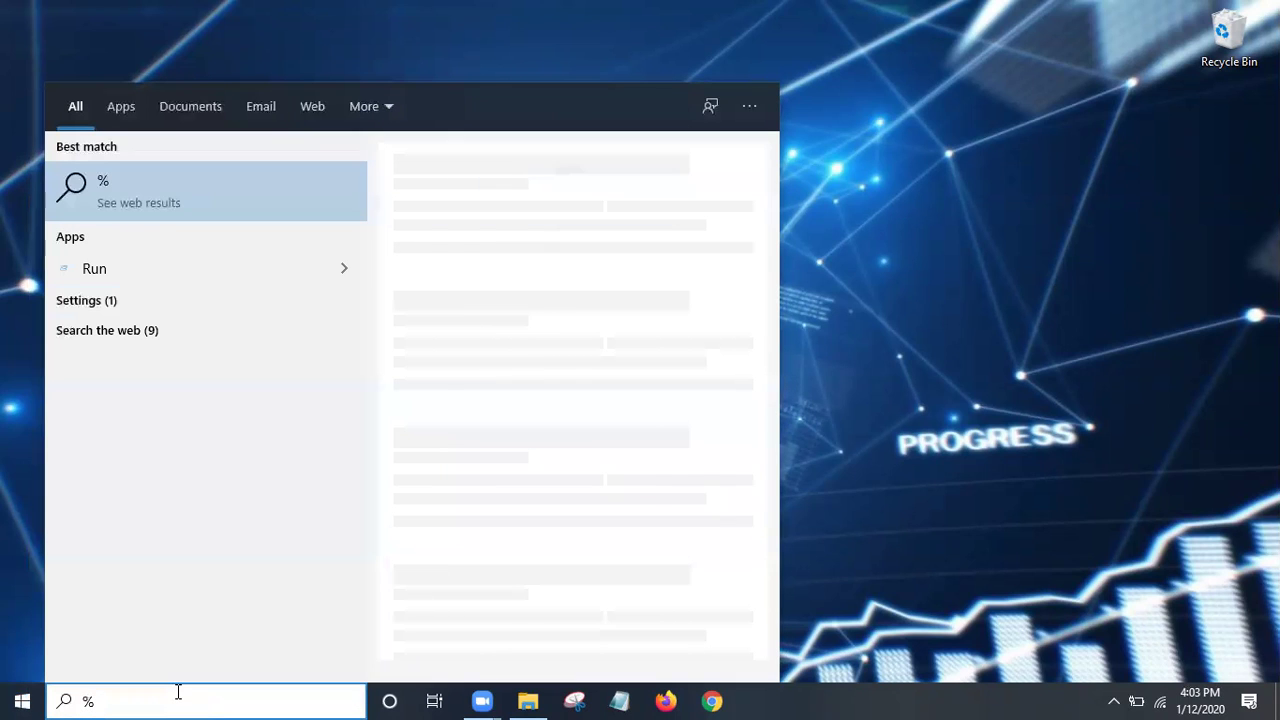
text(te)
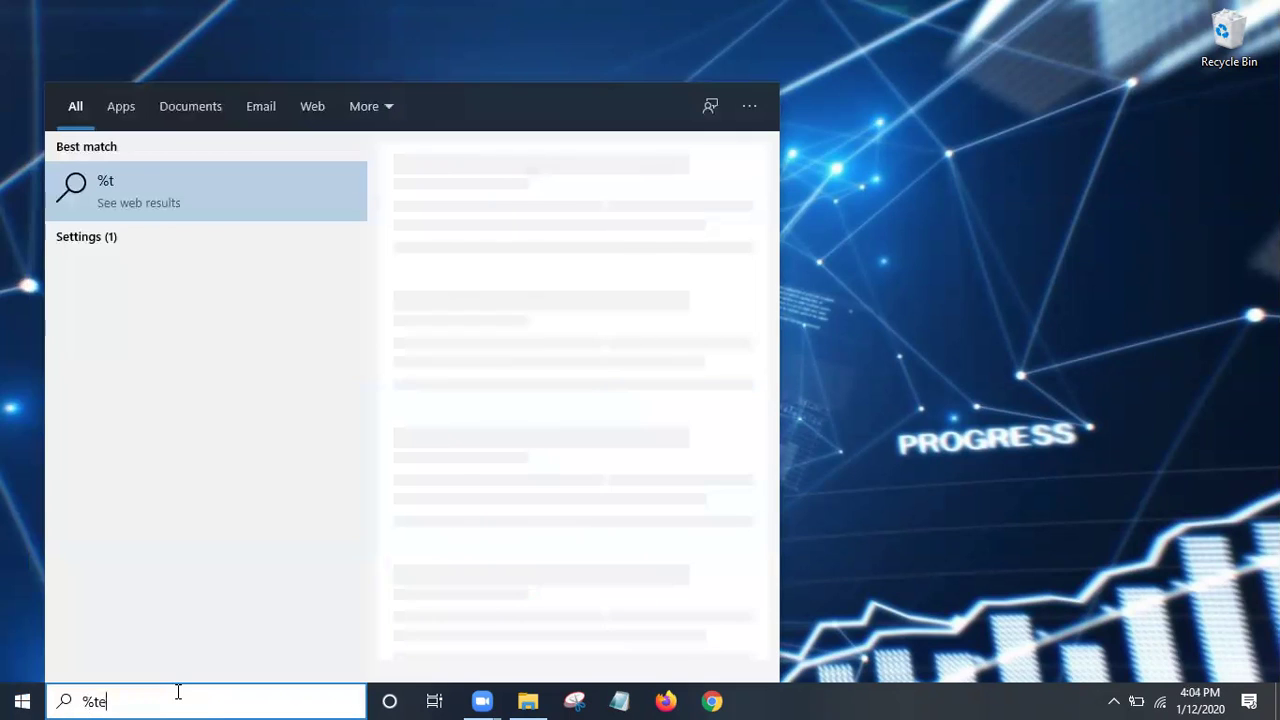
text(mp)
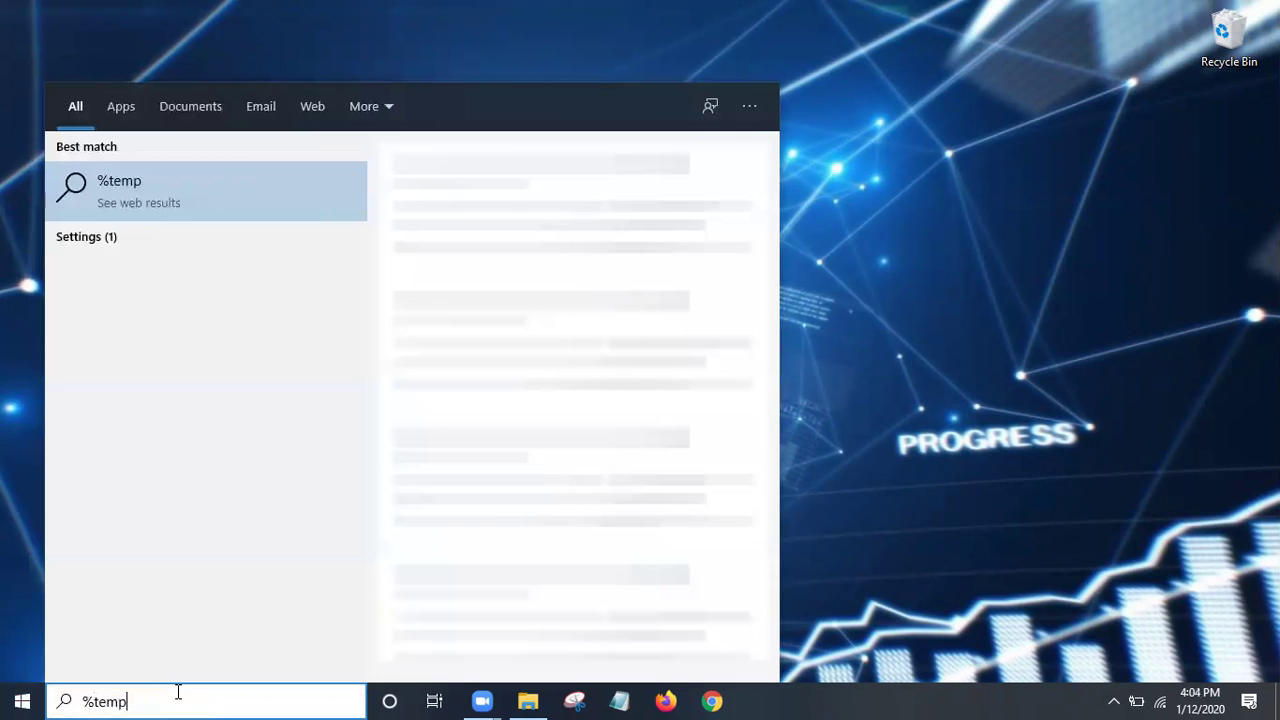
text(%)
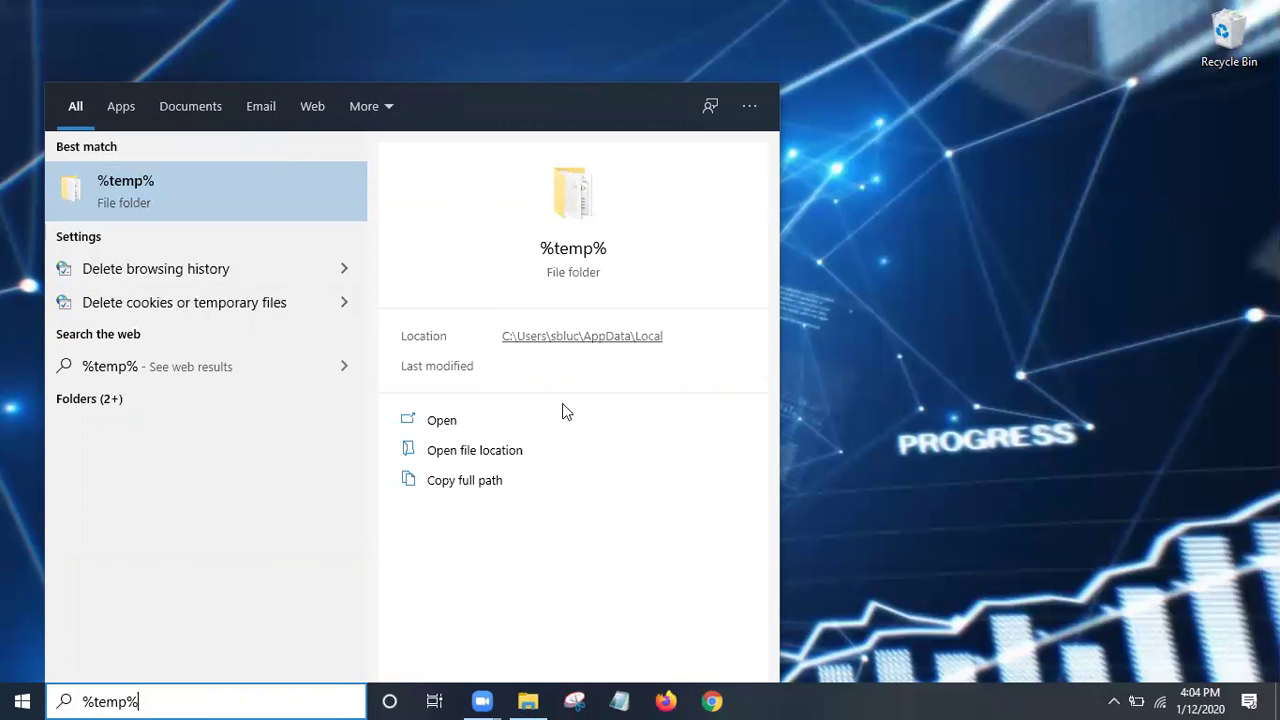
- Open the Temp folder from the %temp% result and try selecting a few folder rows
click(197, 204)
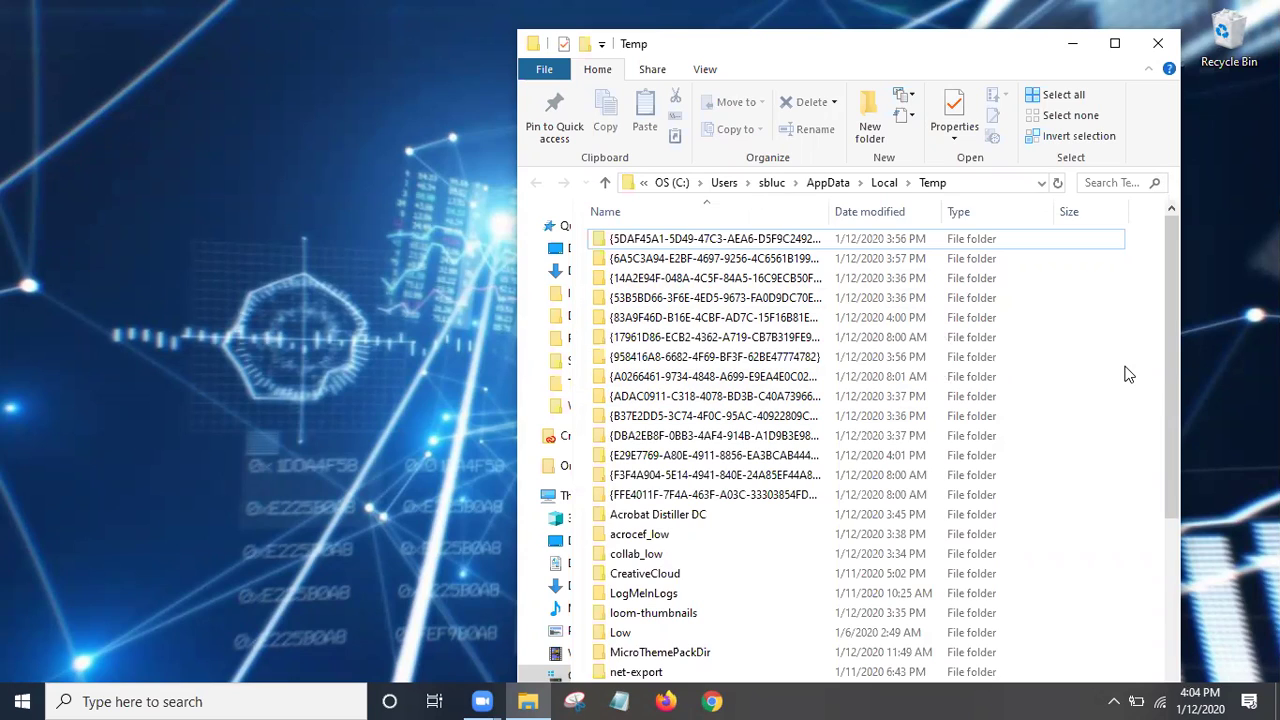
click(1042, 337)
click(1097, 318)
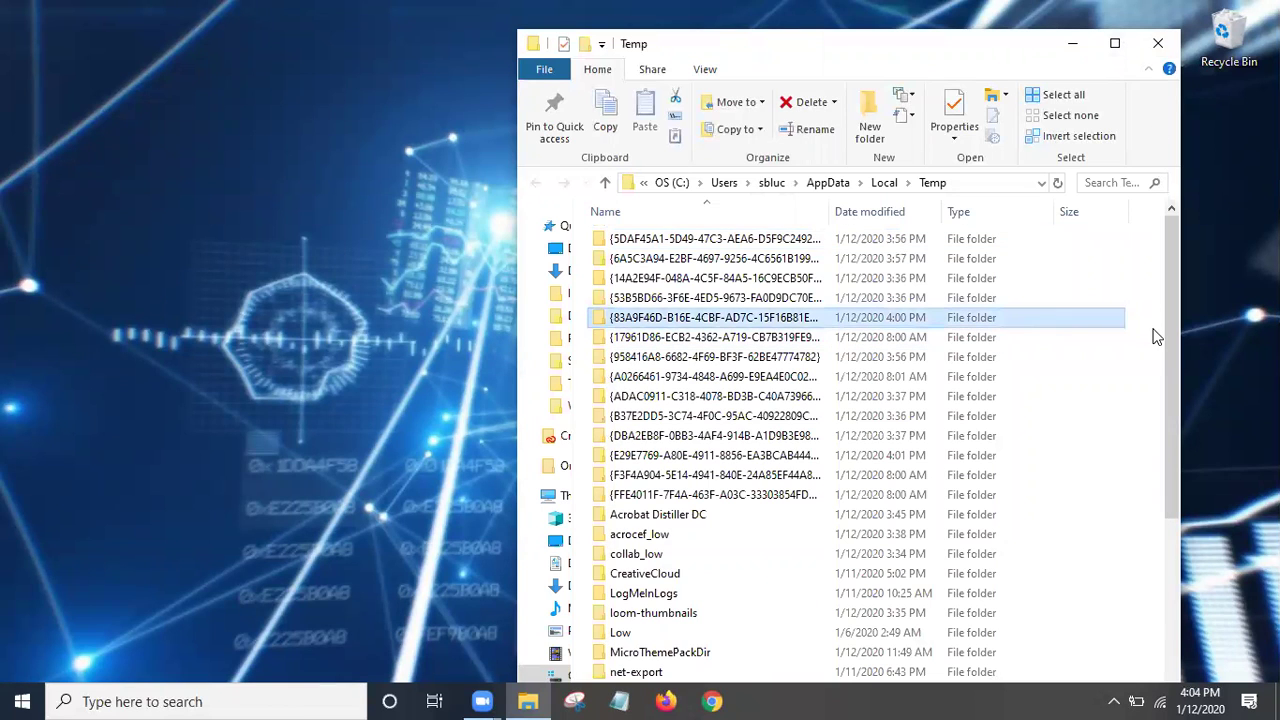
click(1155, 337)
drag(1108, 396, 1156, 398)
click(1156, 397)
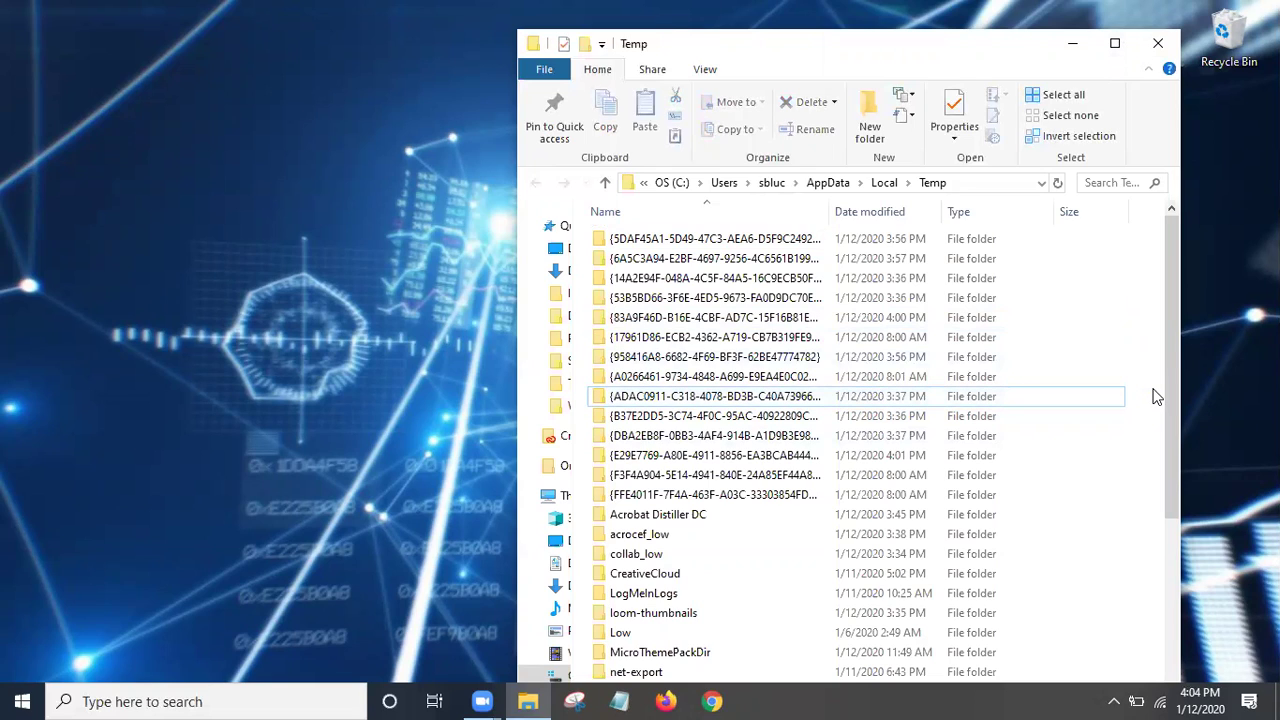
- Select and then deselect all Temp items, and maximize the window to browse the list
key(ctrl+a)
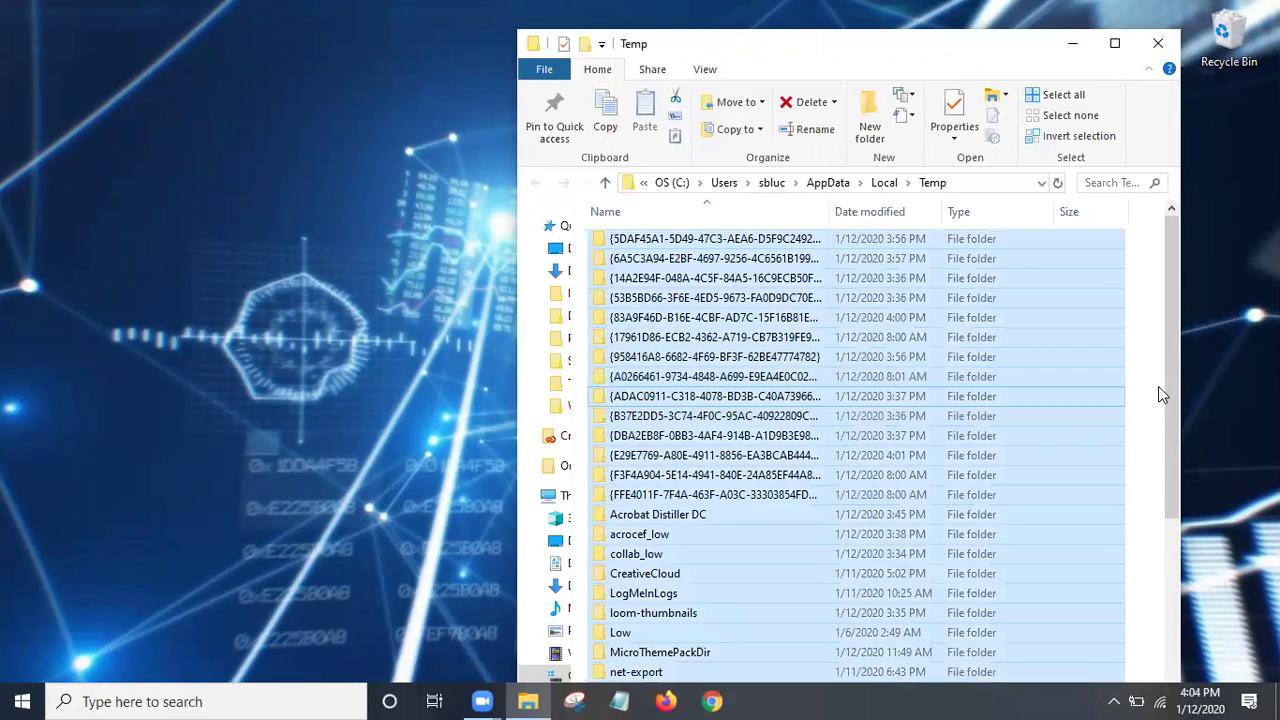
click(1158, 394)
click(1114, 43)
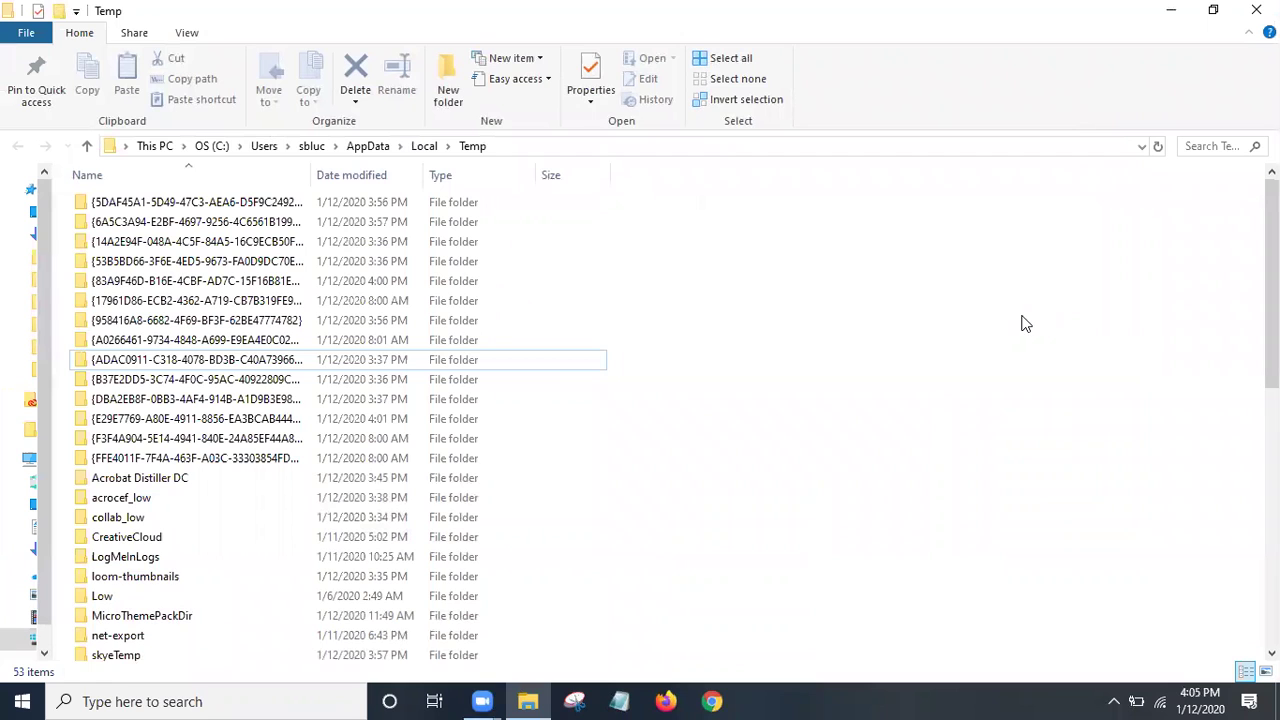
scroll(880, 361, down, 3)
scroll(880, 361, down, 5)
scroll(880, 361, down, 2)
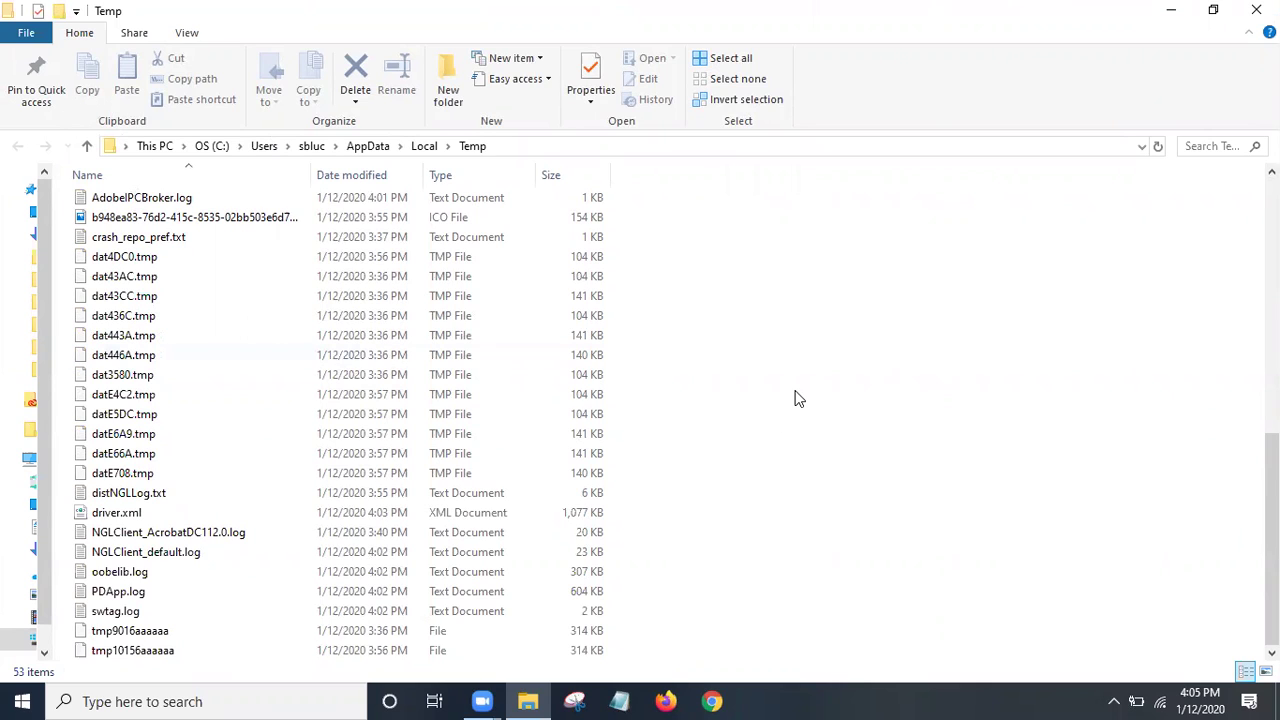
- Delete all 53 Temp items, skipping every in-use item
key(ctrl+a)
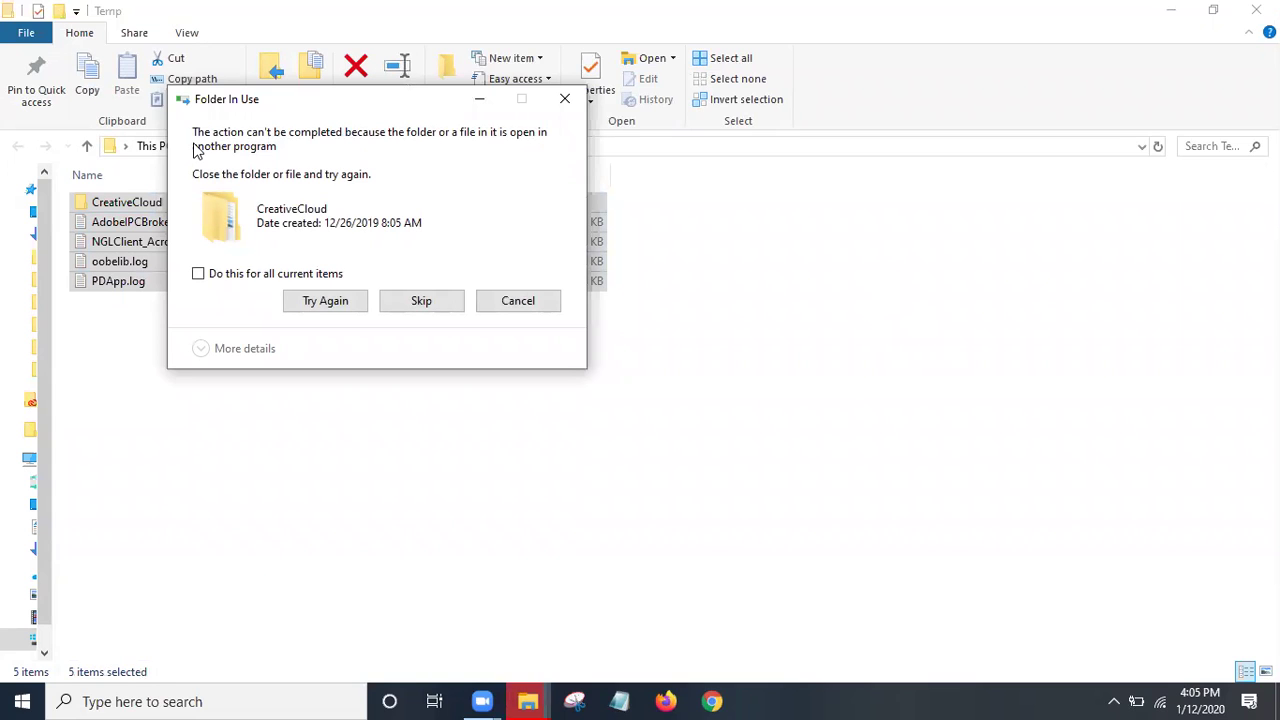
click(225, 278)
click(450, 300)
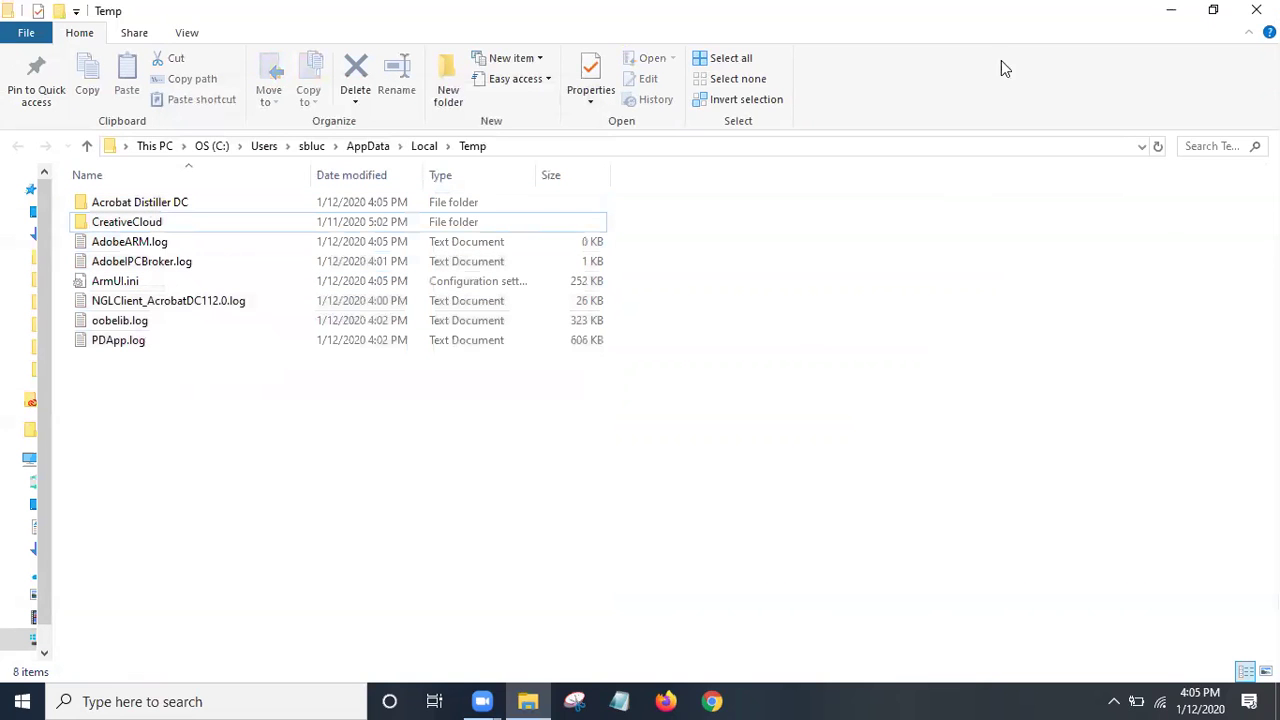
- Minimize the Temp window and permanently empty the Recycle Bin's 64 items
click(1173, 10)
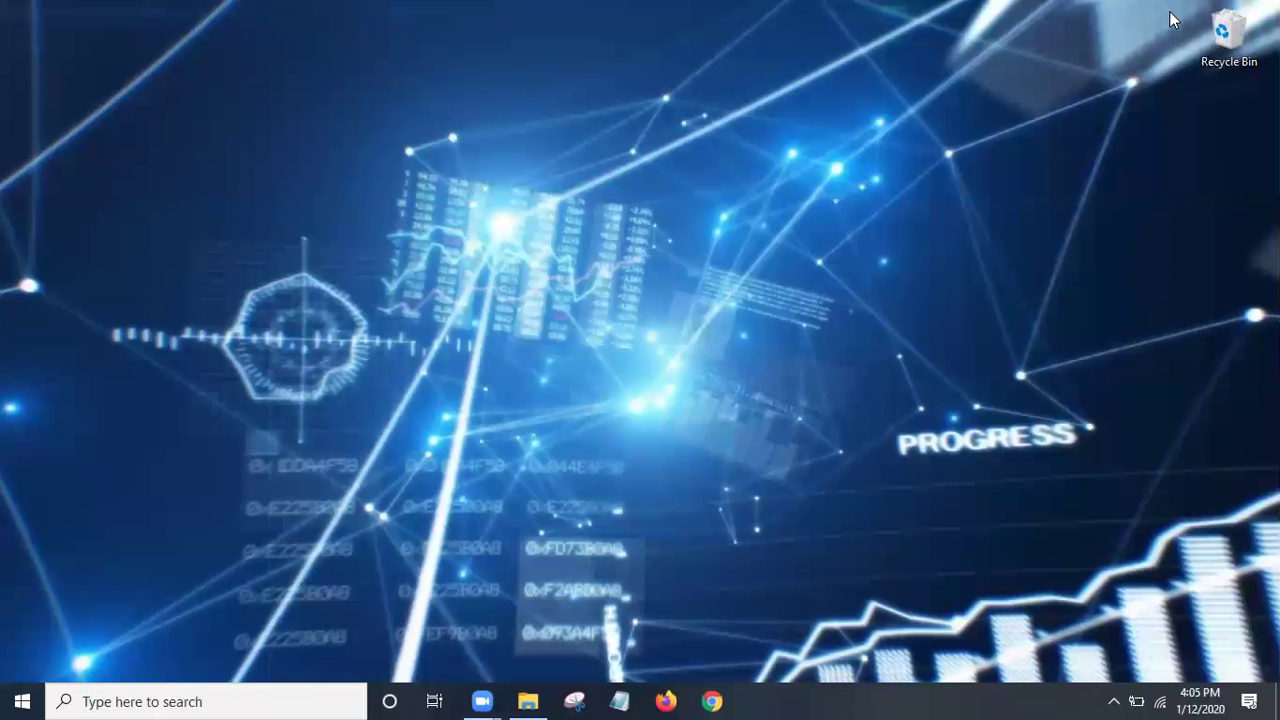
double_click(1221, 50)
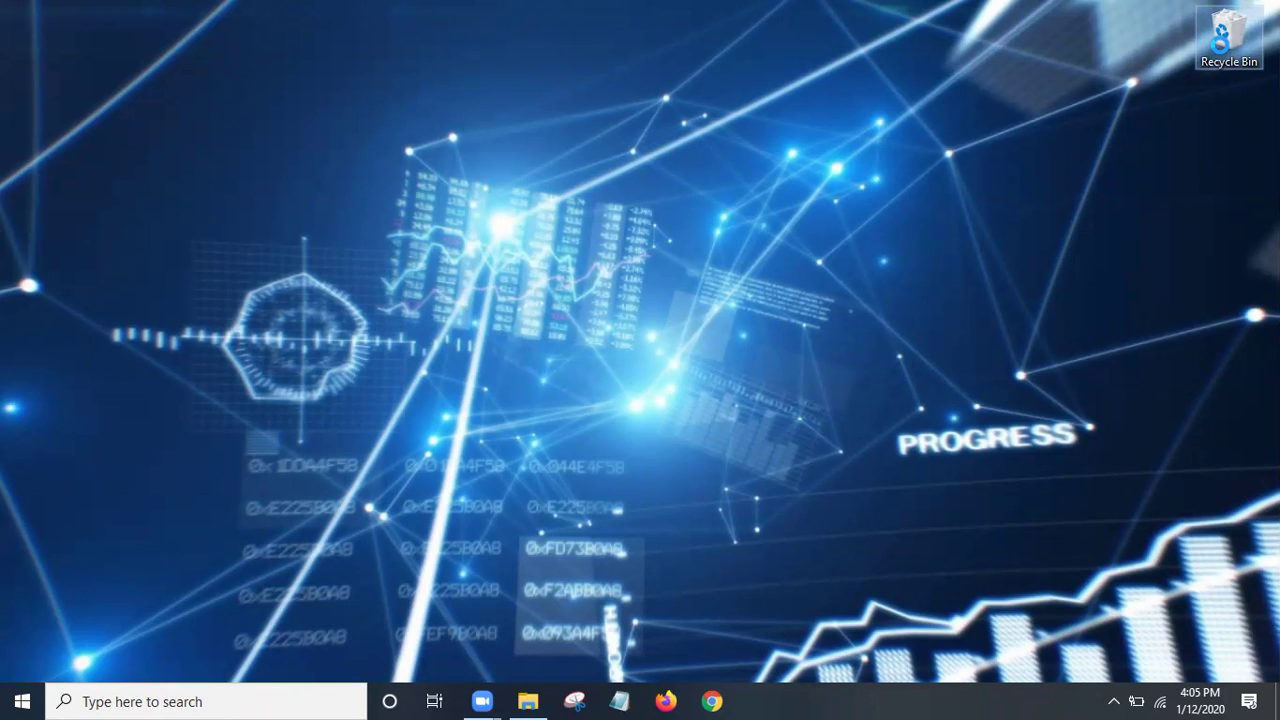
right_click(1220, 46)
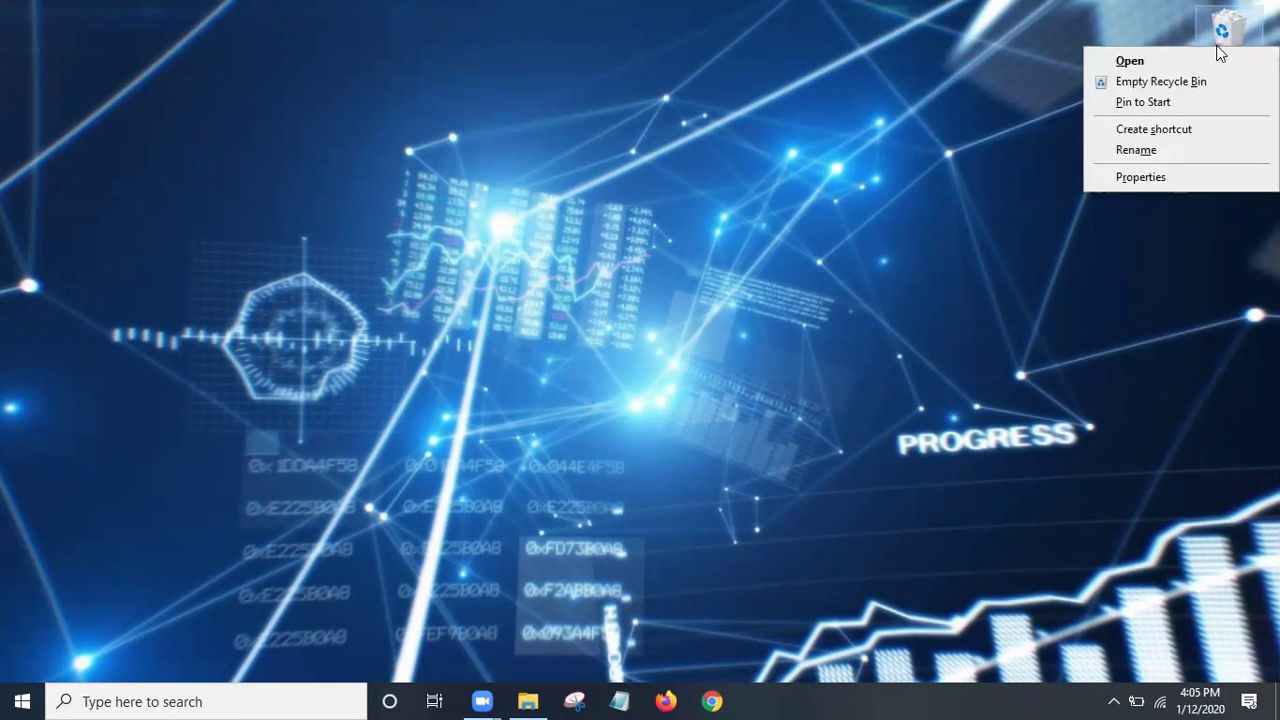
click(1172, 85)
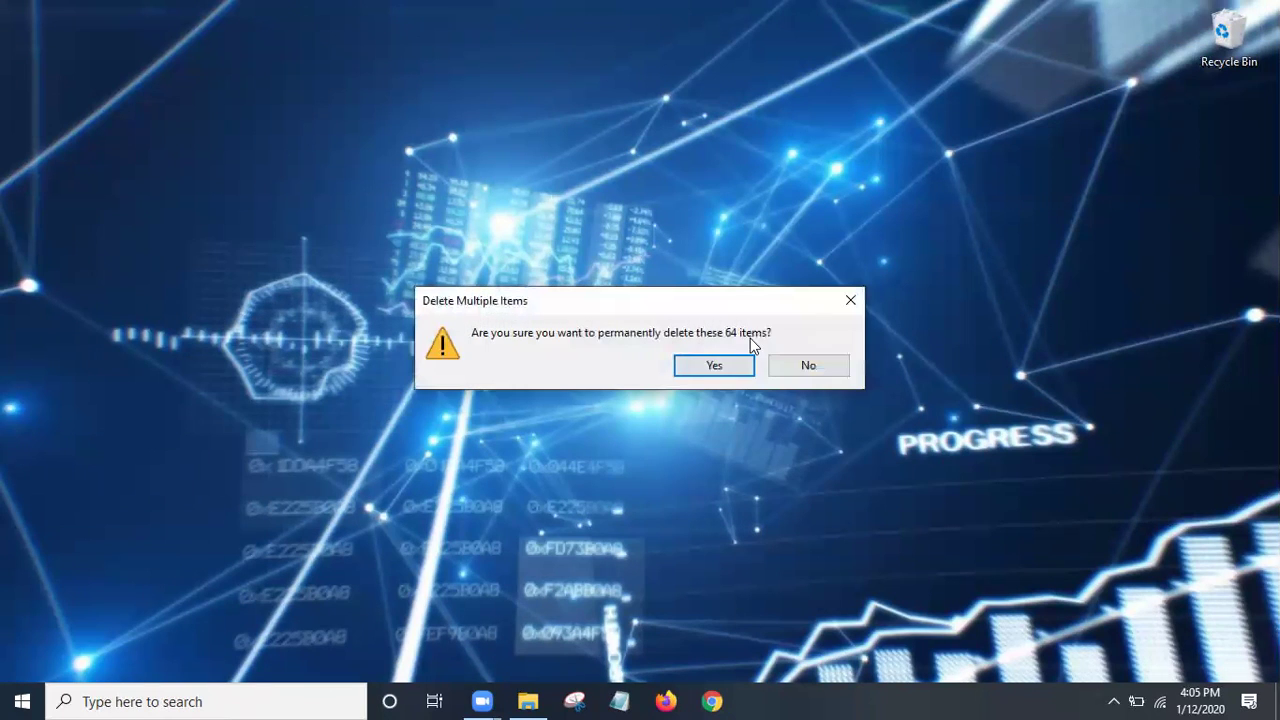
click(716, 364)
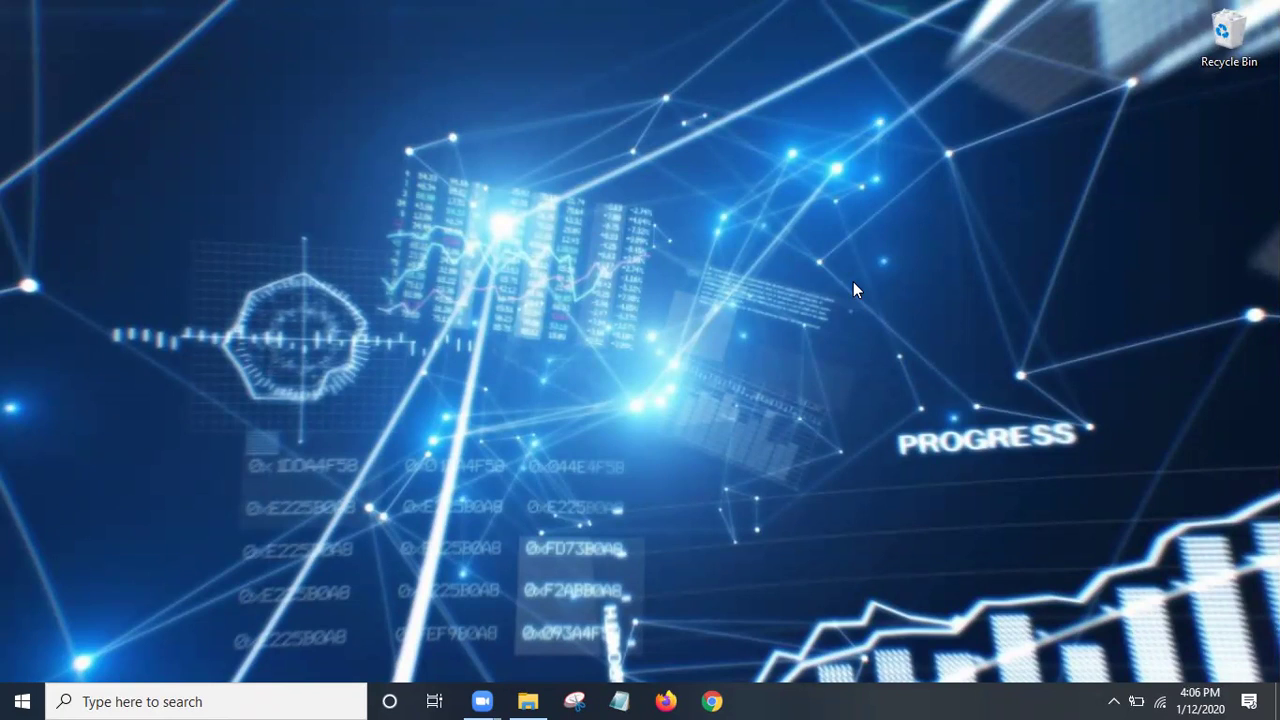
- Restore the Temp window, widen the navigation pane, and open drive OS (C:) separately
click(527, 700)
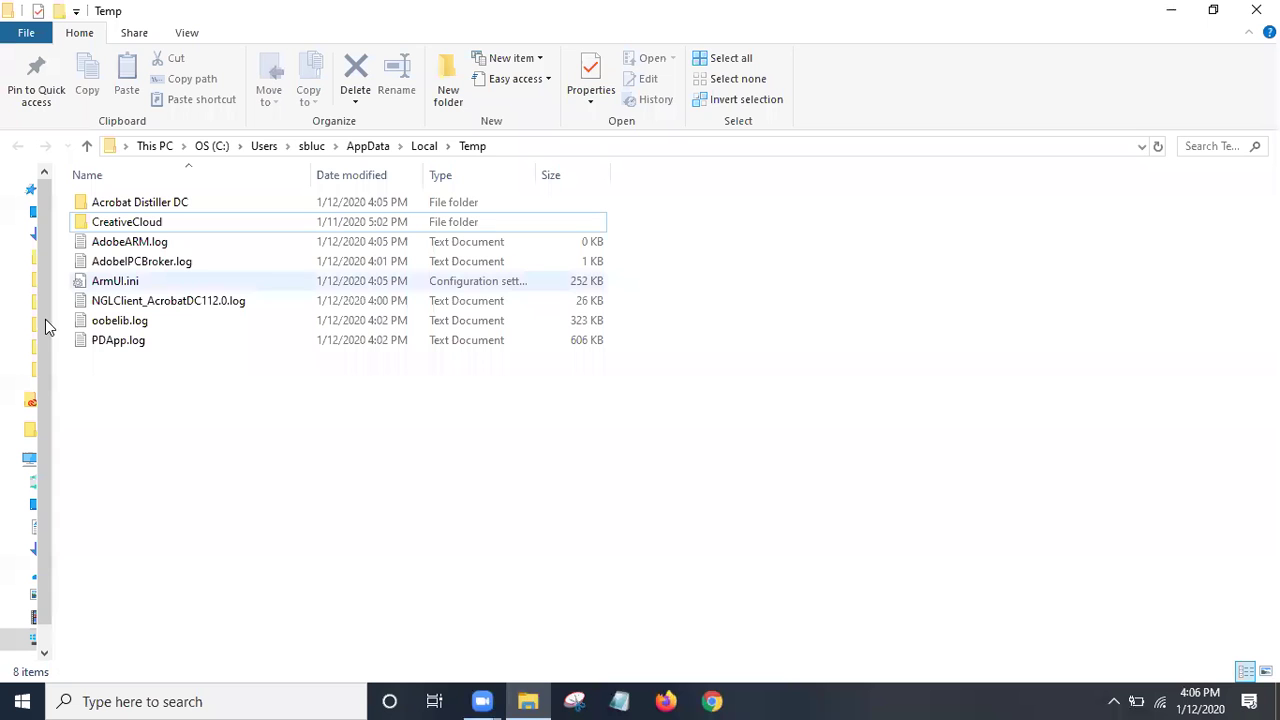
drag(55, 348, 88, 350)
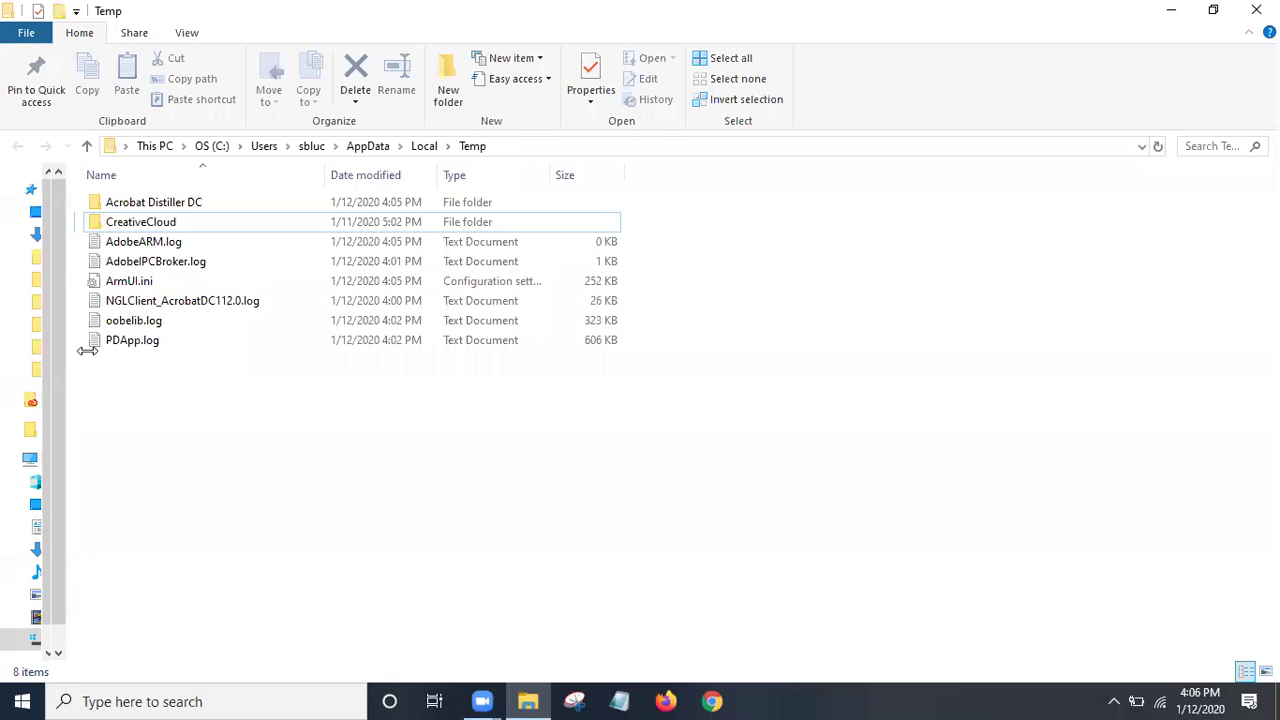
drag(175, 340, 170, 342)
scroll(103, 563, down, 1)
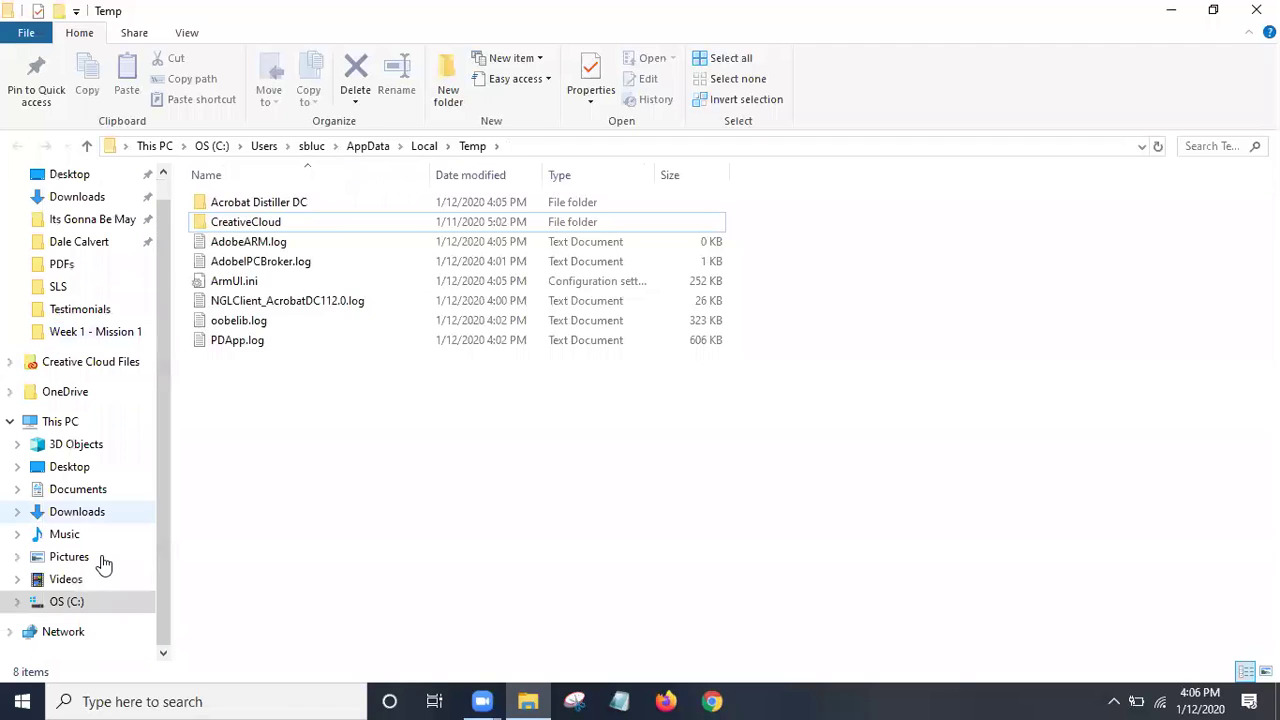
click(66, 603)
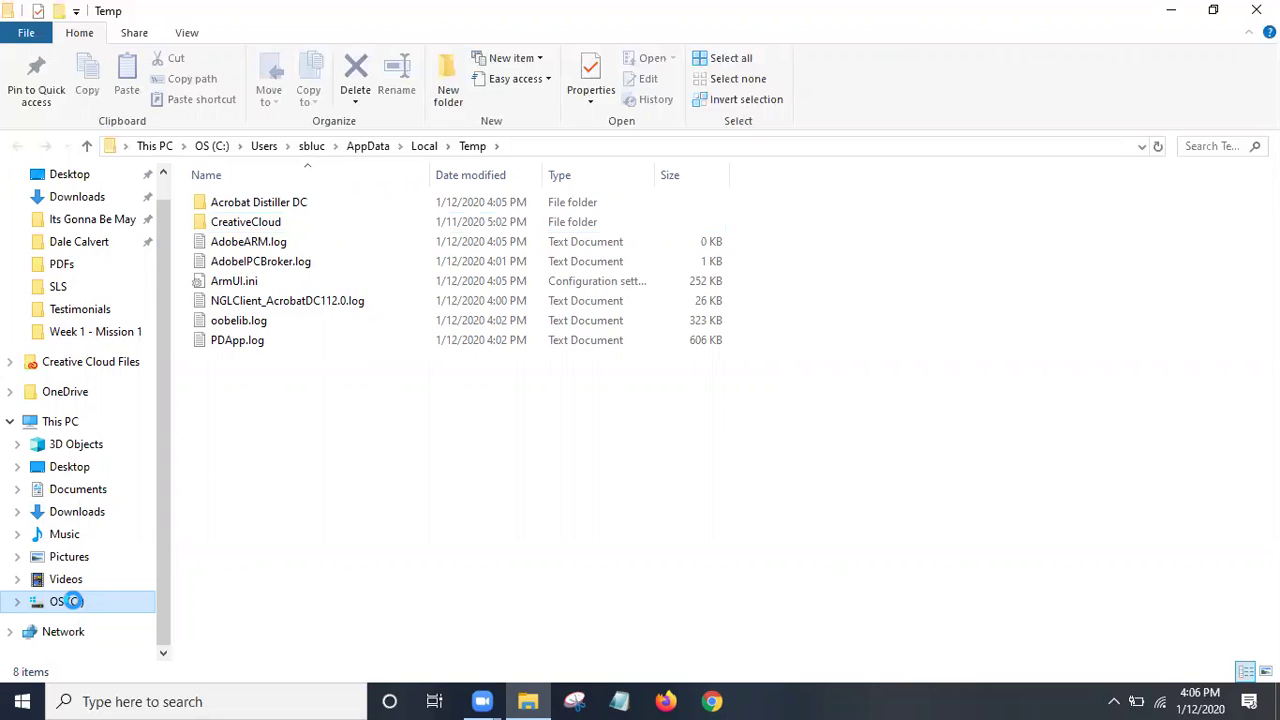
right_click(76, 605)
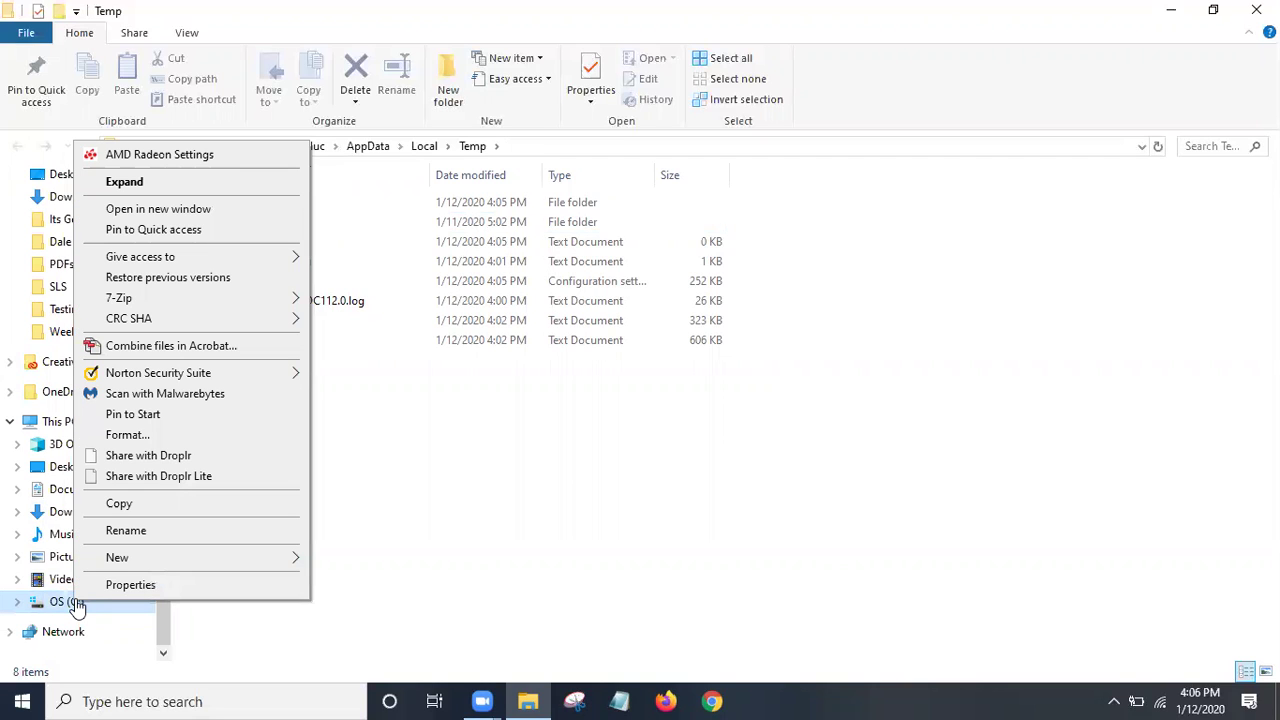
click(138, 212)
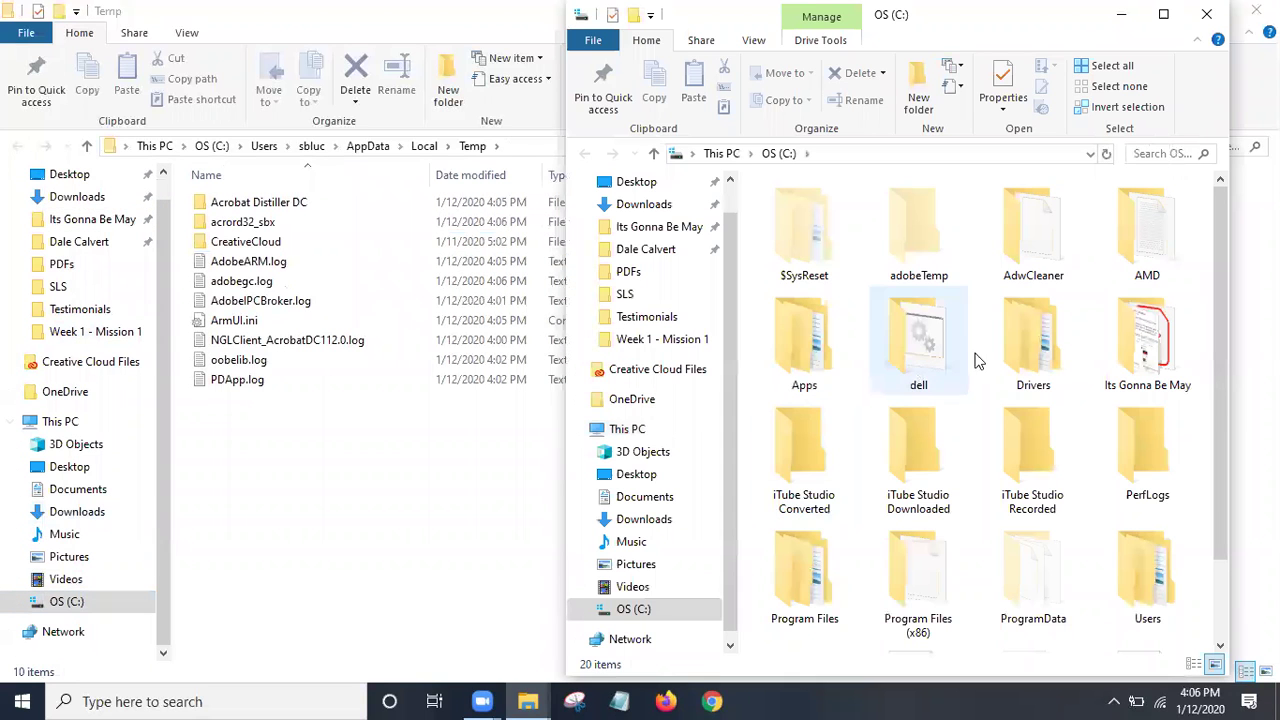
- Close the separate C: window and open the Properties of drive OS (C:)
scroll(1010, 387, down, 1)
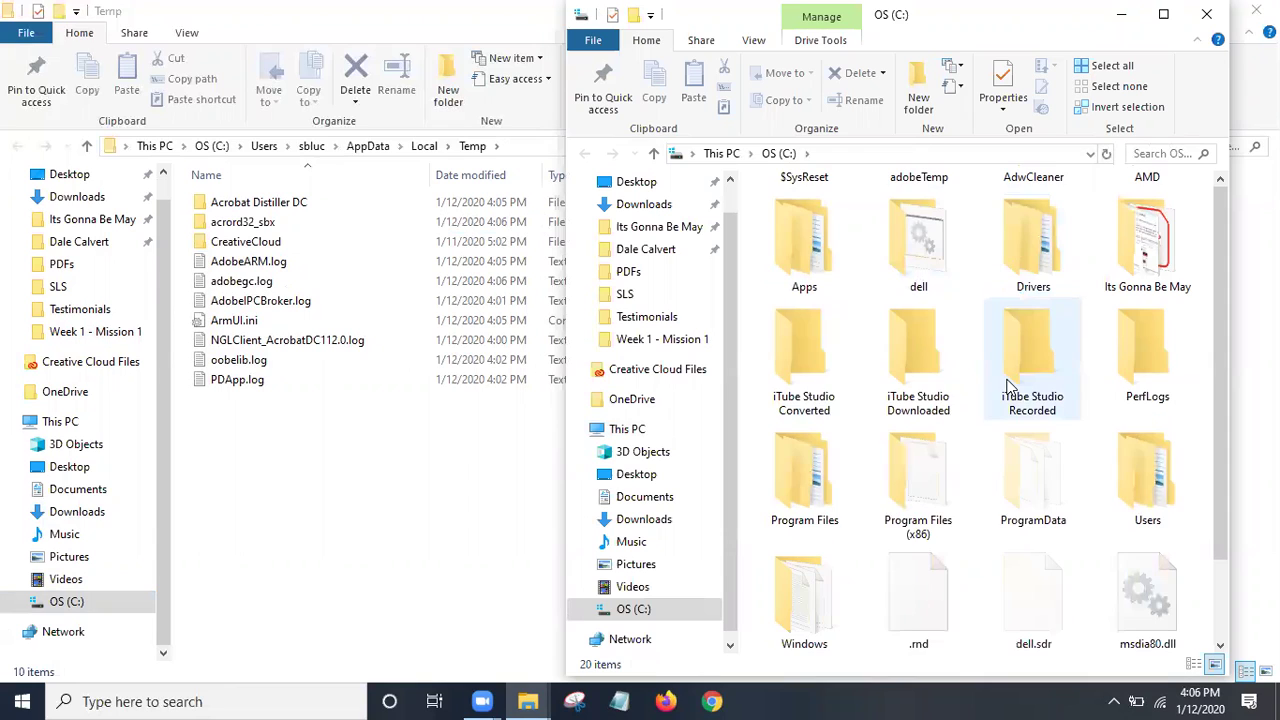
click(1208, 16)
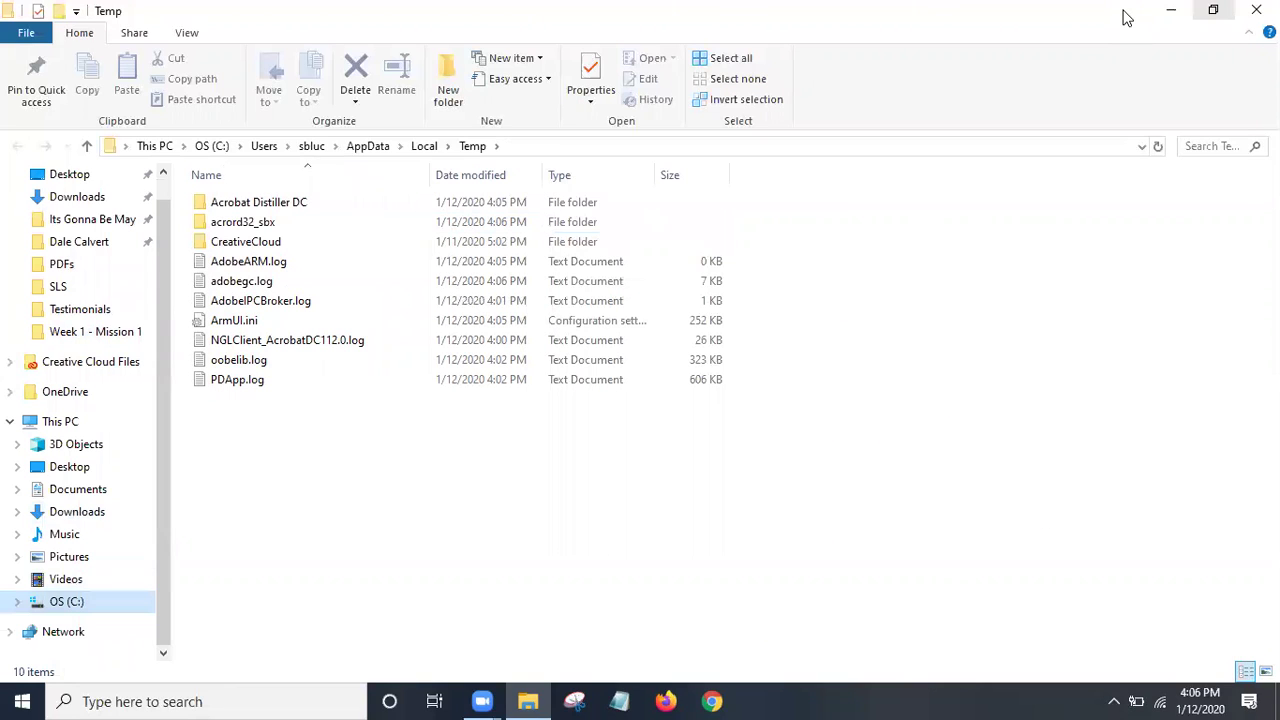
click(64, 600)
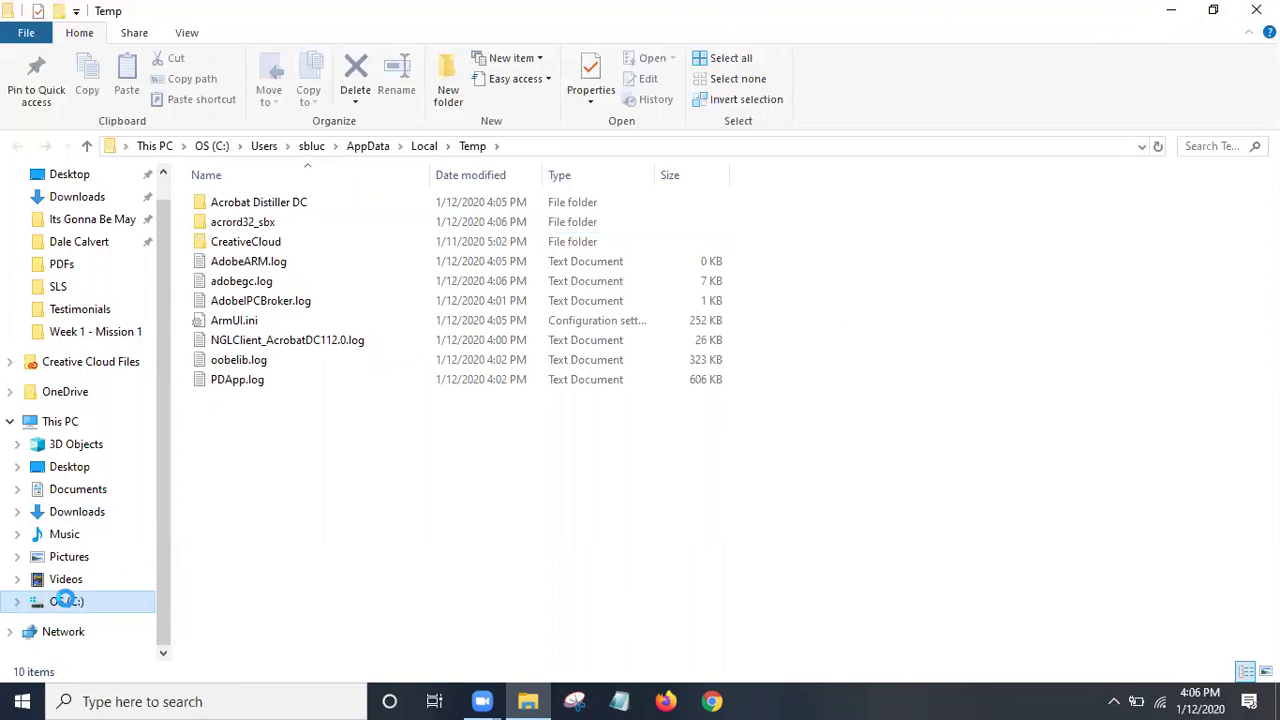
right_click(65, 600)
click(840, 525)
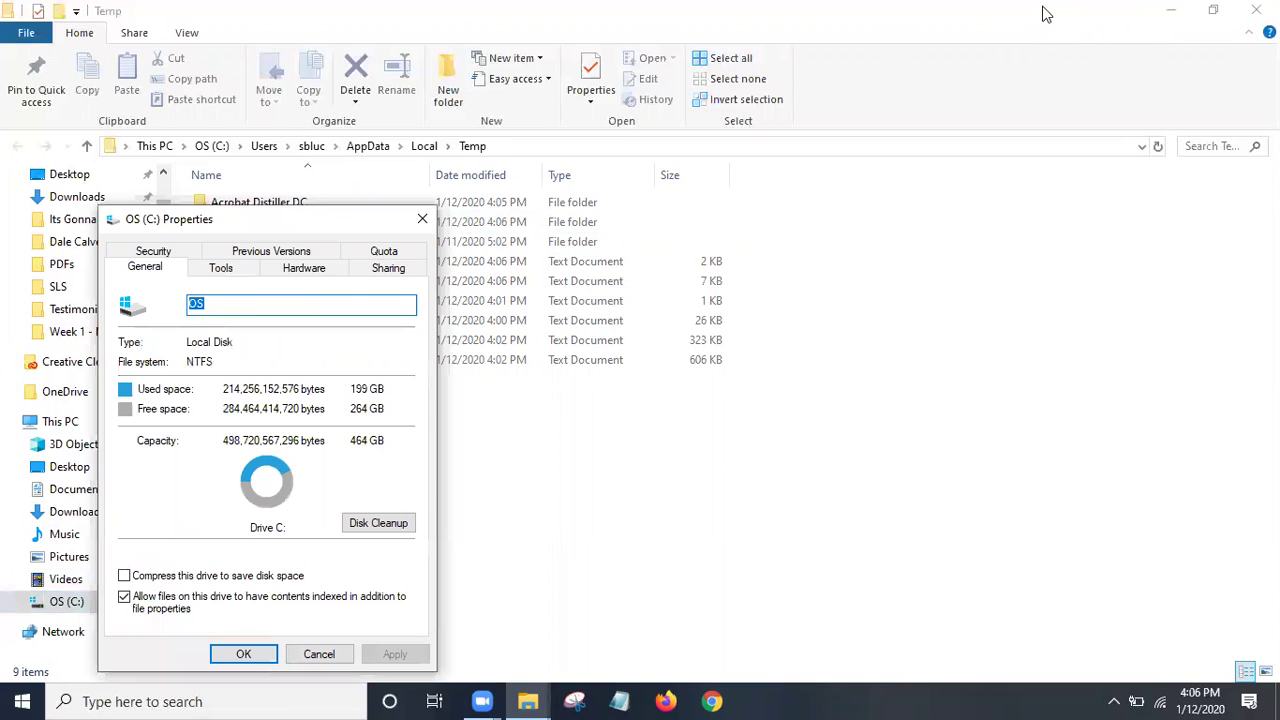
- Minimize Explorer and launch Disk Cleanup for drive C: from its Properties
click(1157, 12)
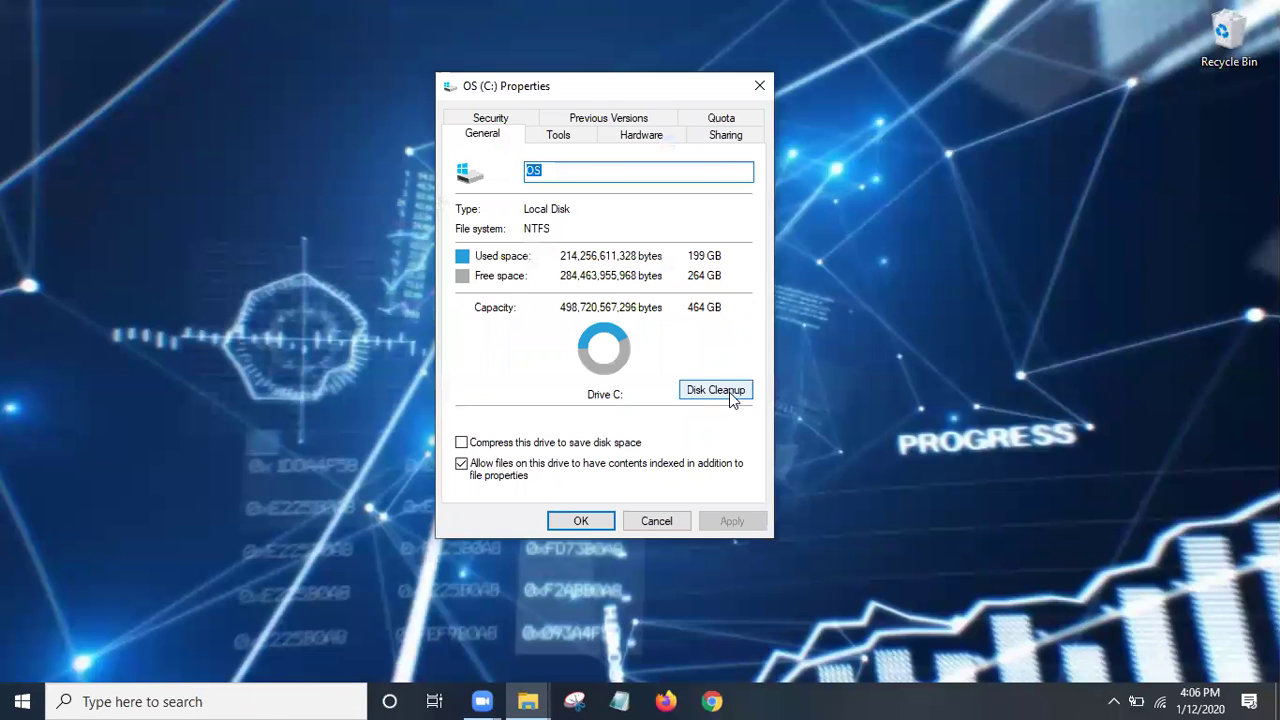
click(729, 392)
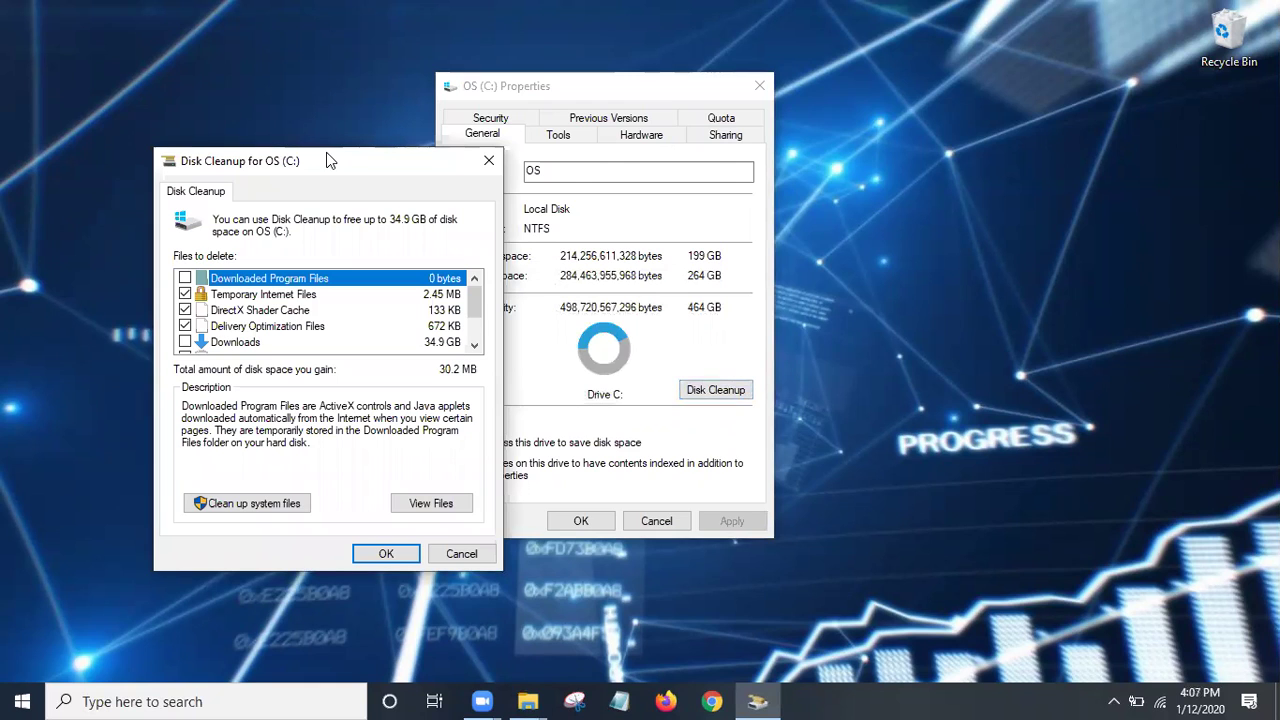
- Center the Disk Cleanup window, leave Downloads unchecked, and review the file categories
drag(326, 152, 617, 98)
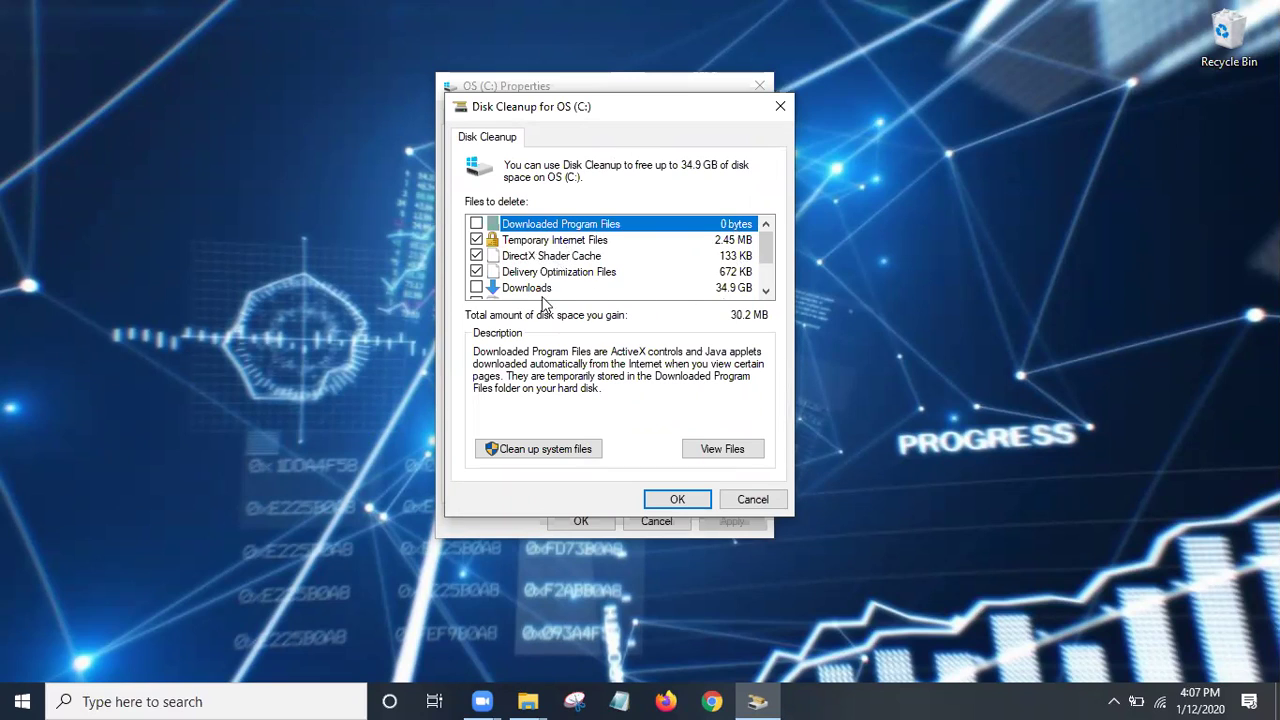
click(476, 288)
click(476, 288)
click(476, 288)
drag(765, 251, 764, 268)
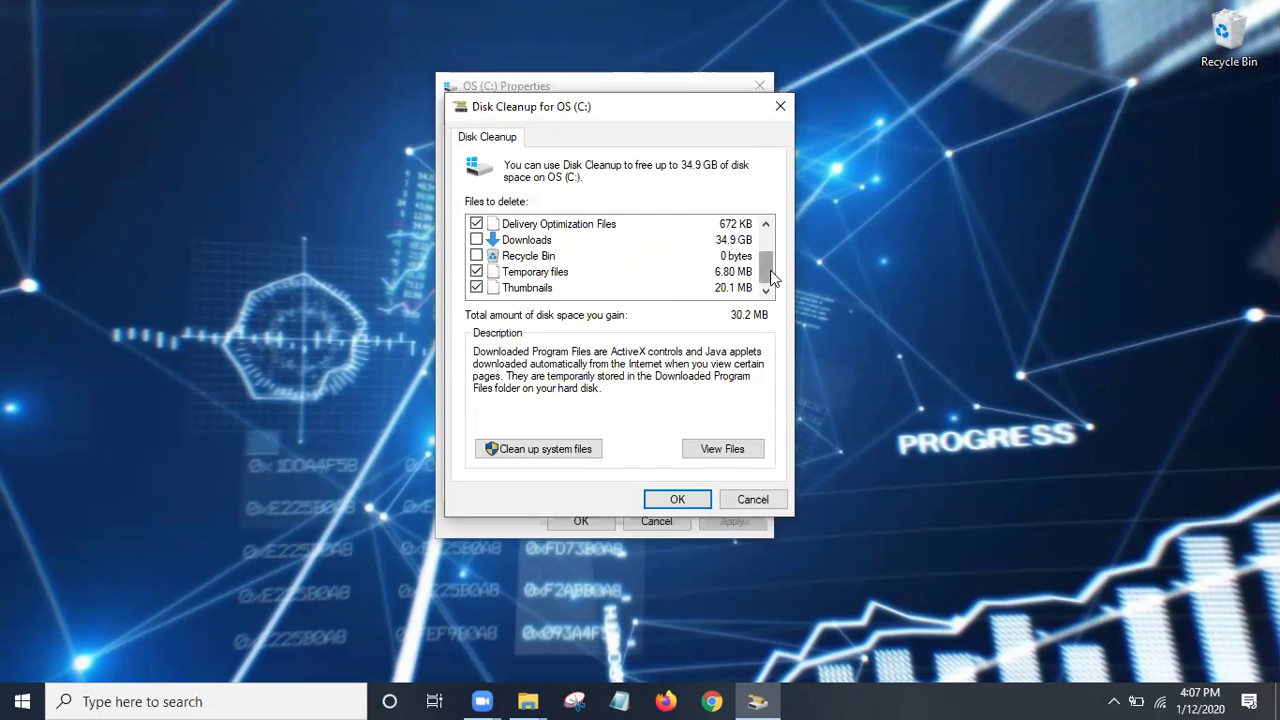
mouse_move(766, 272)
mouse_down()
mouse_move(772, 240)
mouse_move(774, 257)
mouse_up()
- Permanently delete the checked files, close OS (C:) Properties, and refresh the desktop
click(675, 498)
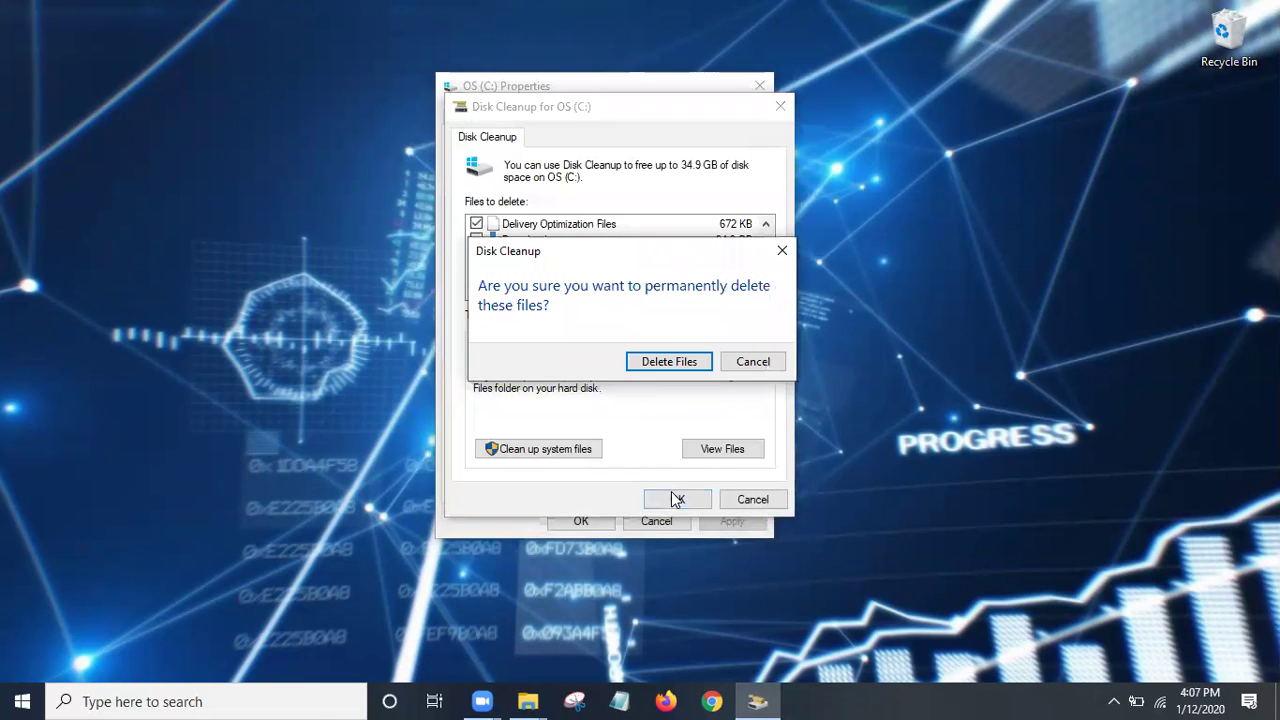
click(650, 362)
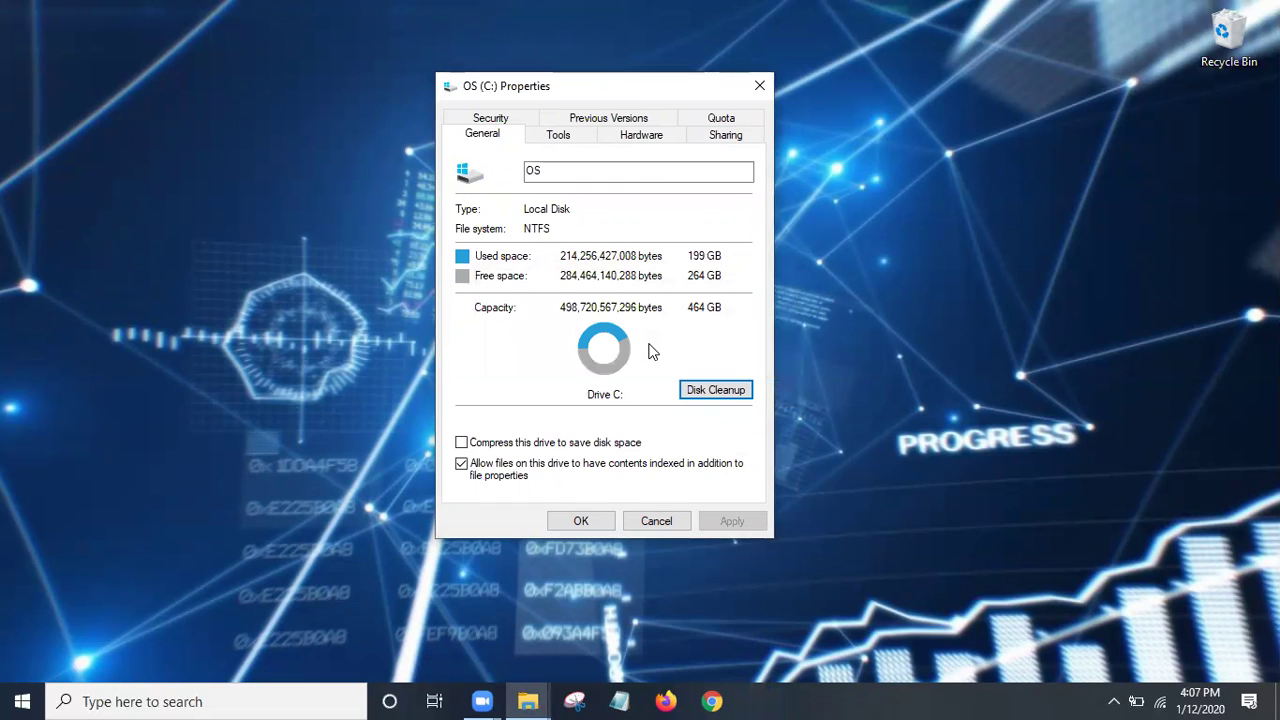
click(582, 519)
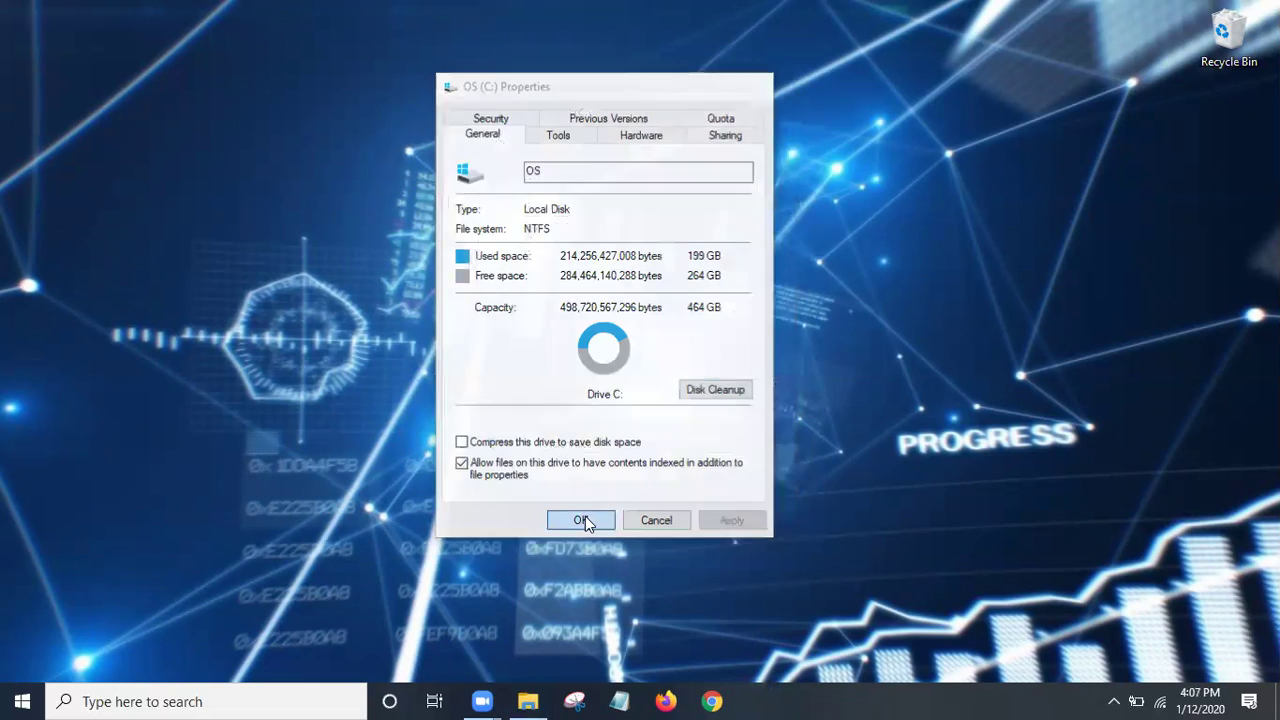
right_click(592, 292)
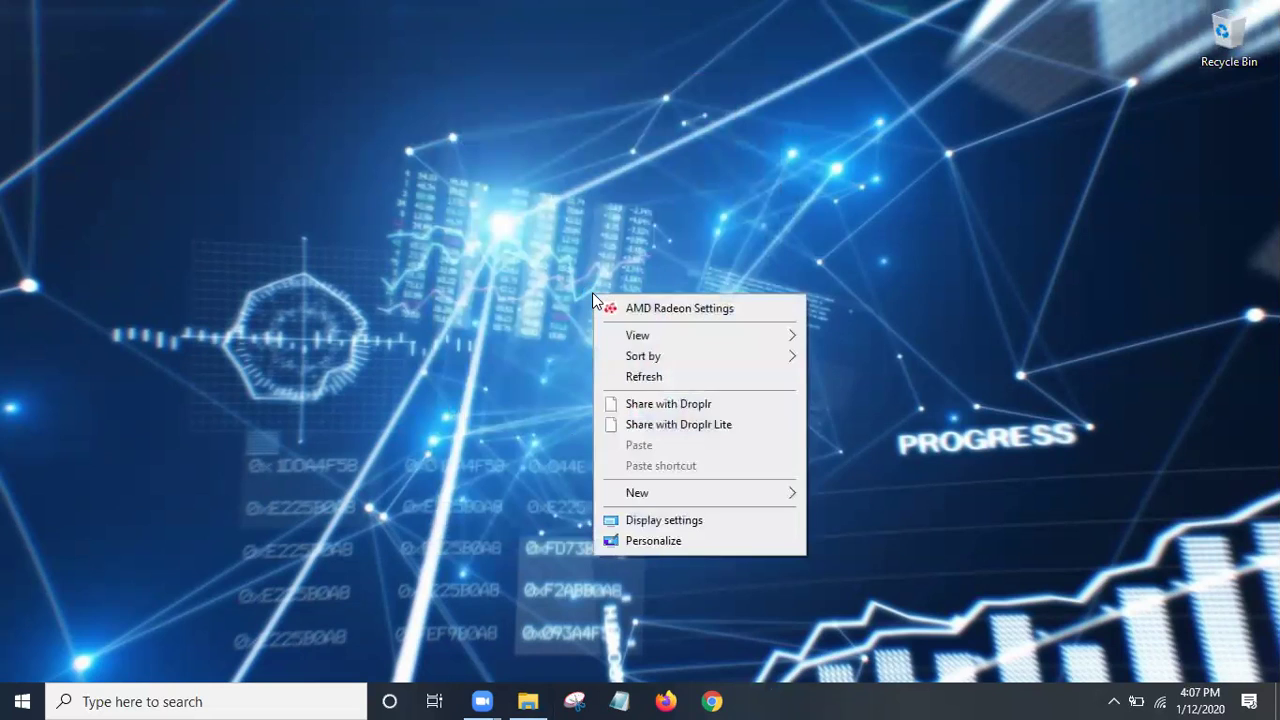
click(665, 378)
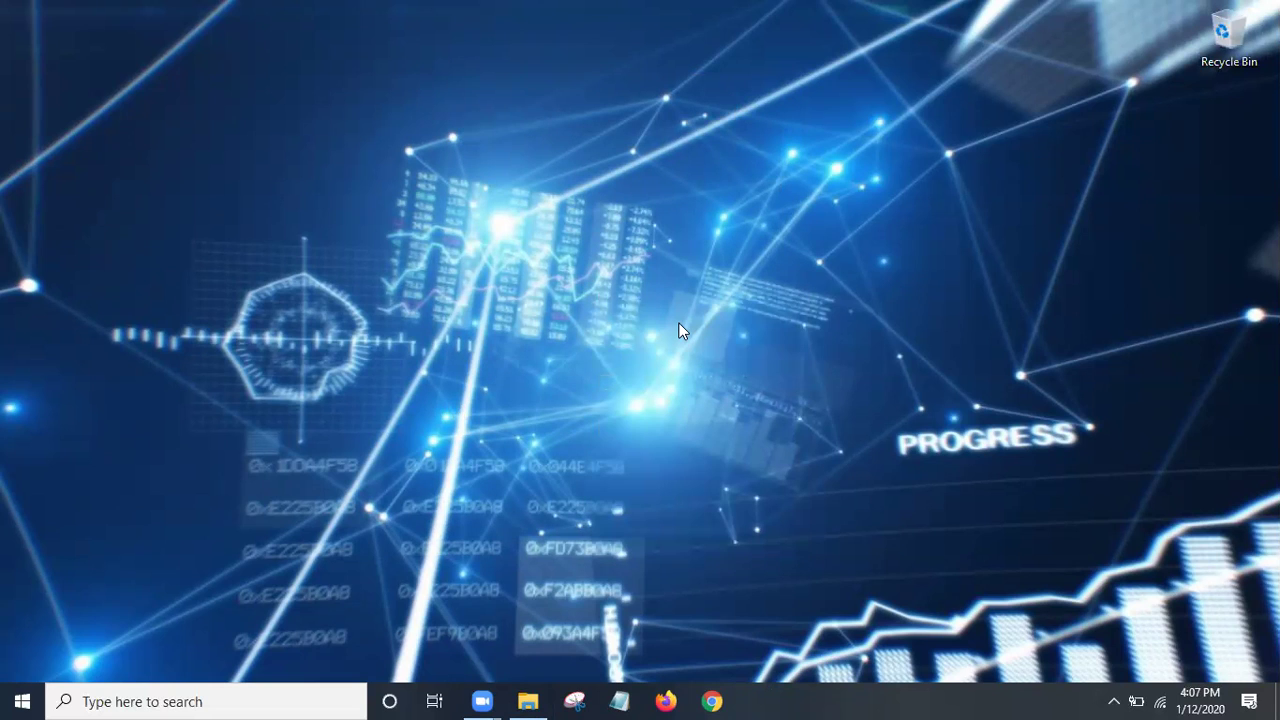